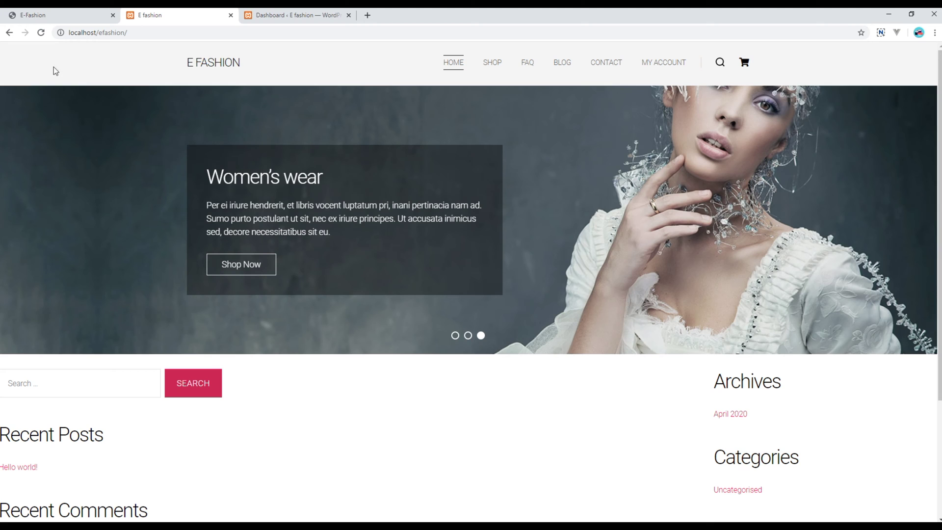
In the E-Fashion demo shop, advance the New Arrivals carousel twice to reach the hooded jacket
{"action": "left_click", "coordinate": [51, 15]}
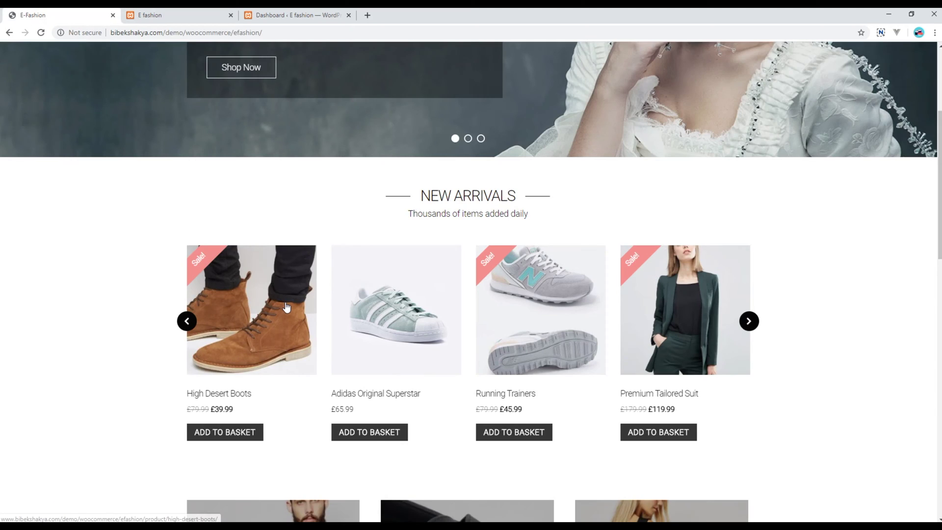
{"action": "scroll", "coordinate": [287, 306], "scroll_direction": "down", "scroll_amount": 1}
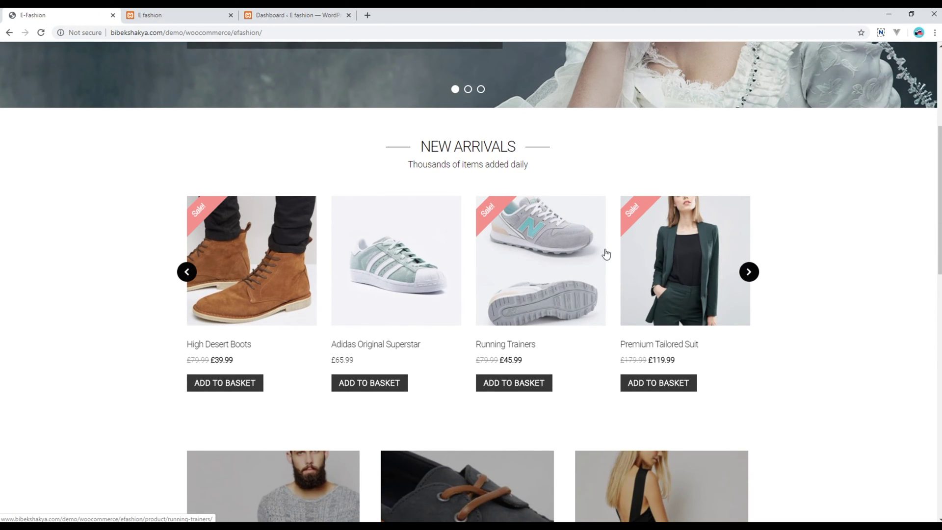
{"action": "left_click", "coordinate": [749, 273]}
{"action": "left_click", "coordinate": [749, 272]}
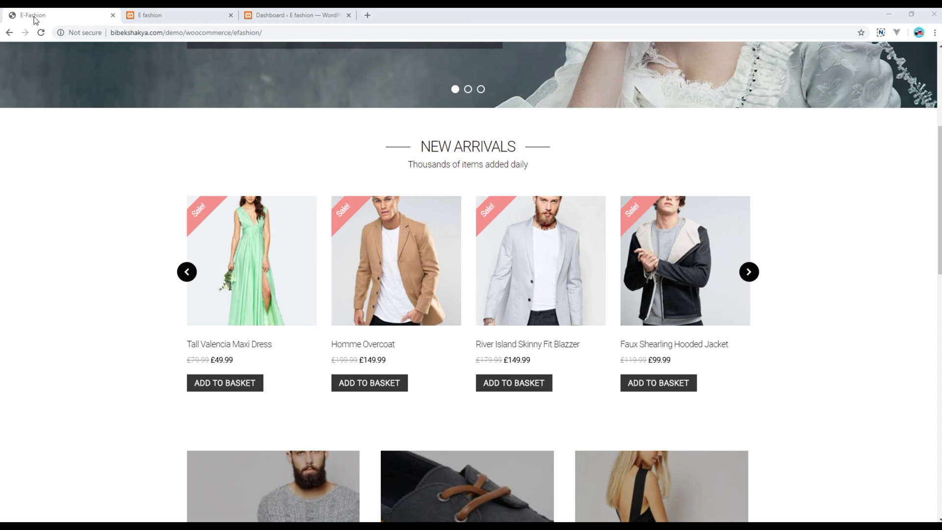
In Products > Categories, enter 'Men' as the new category name and bring up the thumbnail chooser
{"action": "left_click", "coordinate": [293, 15]}
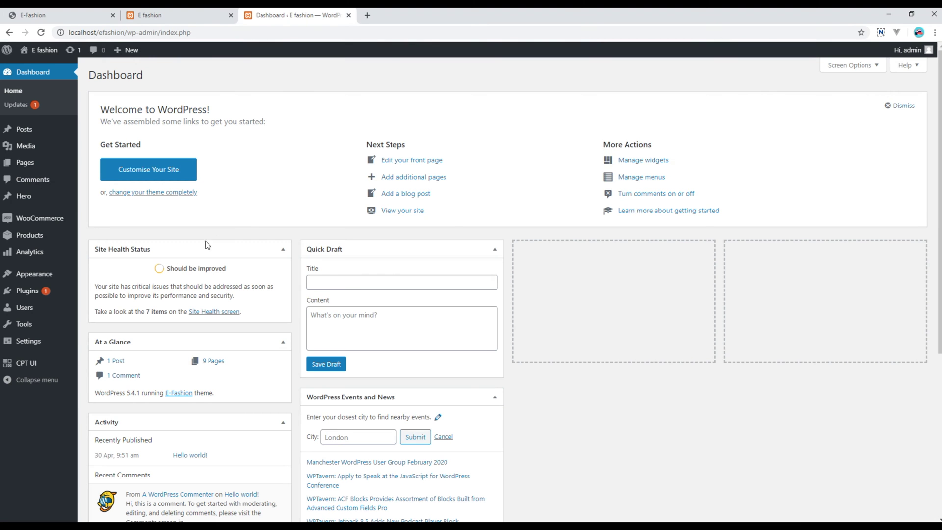
{"action": "mouse_move", "coordinate": [29, 237]}
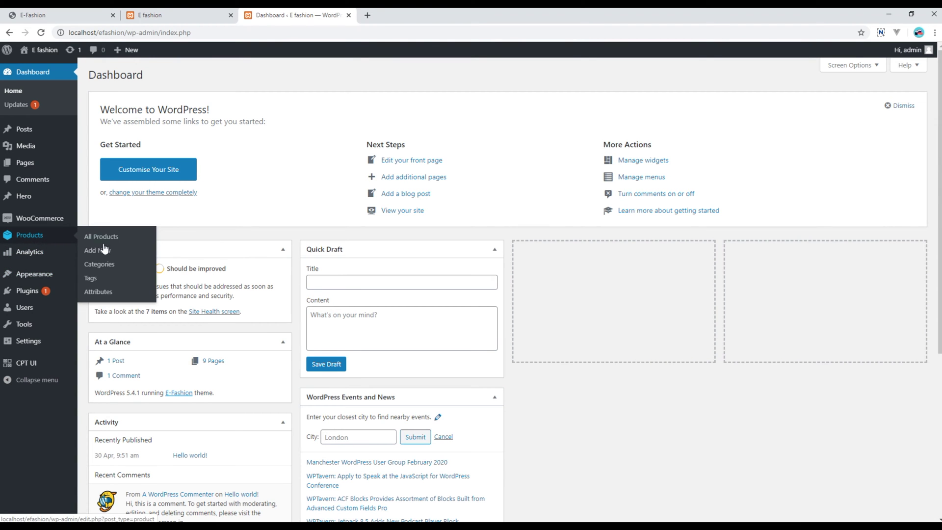
{"action": "left_click", "coordinate": [108, 264]}
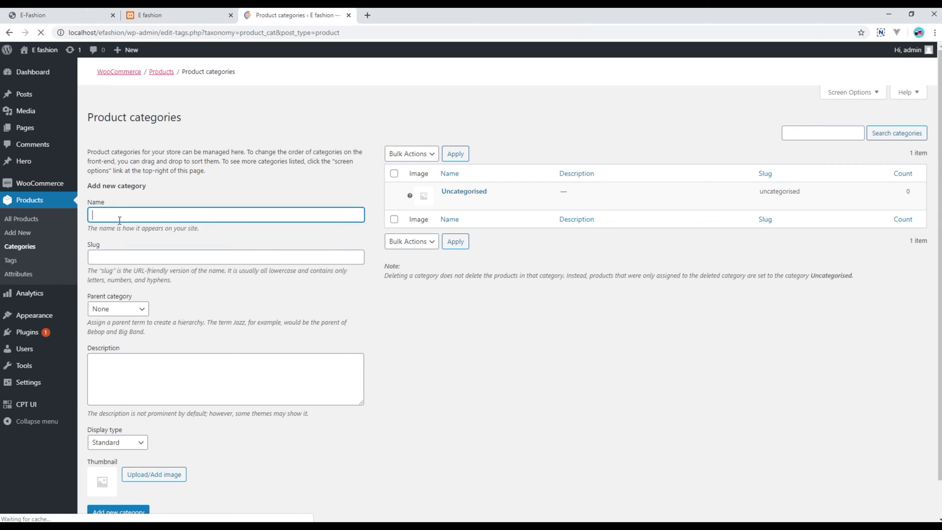
{"action": "type", "text": "Men"}
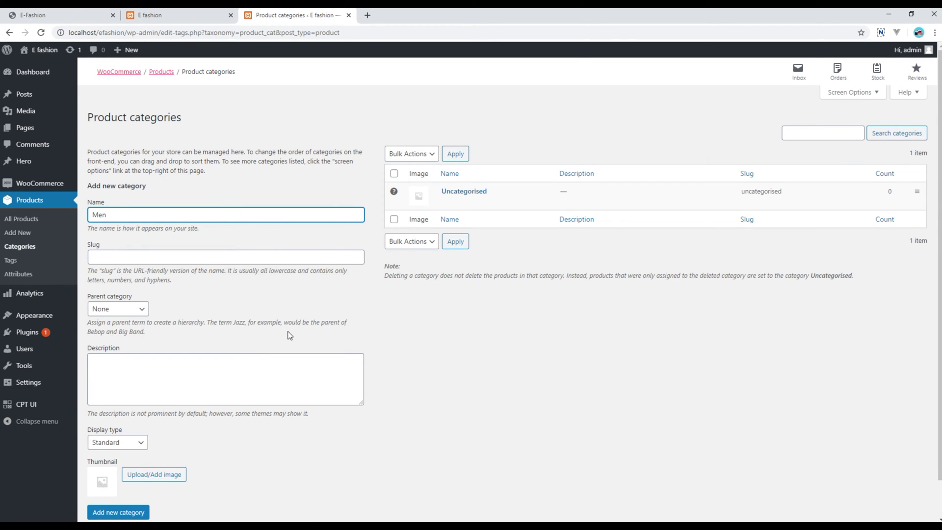
{"action": "scroll", "coordinate": [289, 335], "scroll_direction": "down", "scroll_amount": 1}
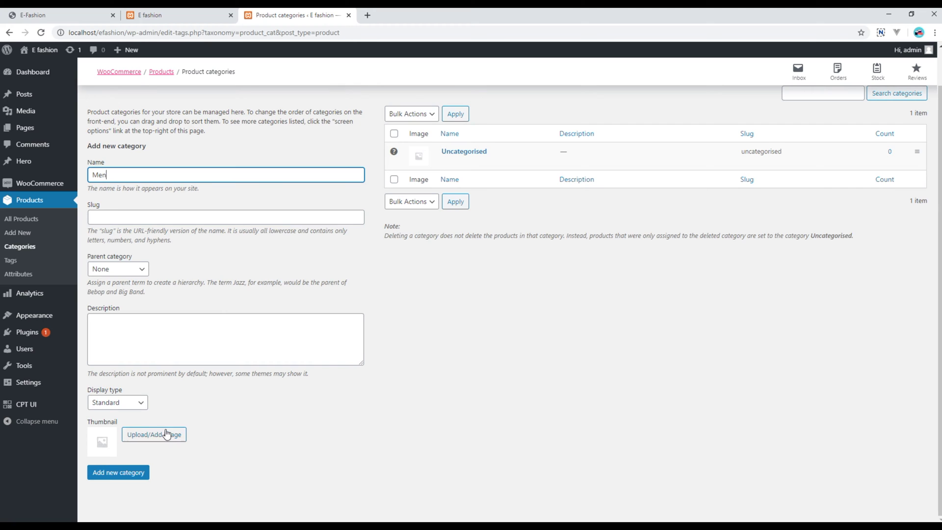
{"action": "left_click", "coordinate": [136, 436]}
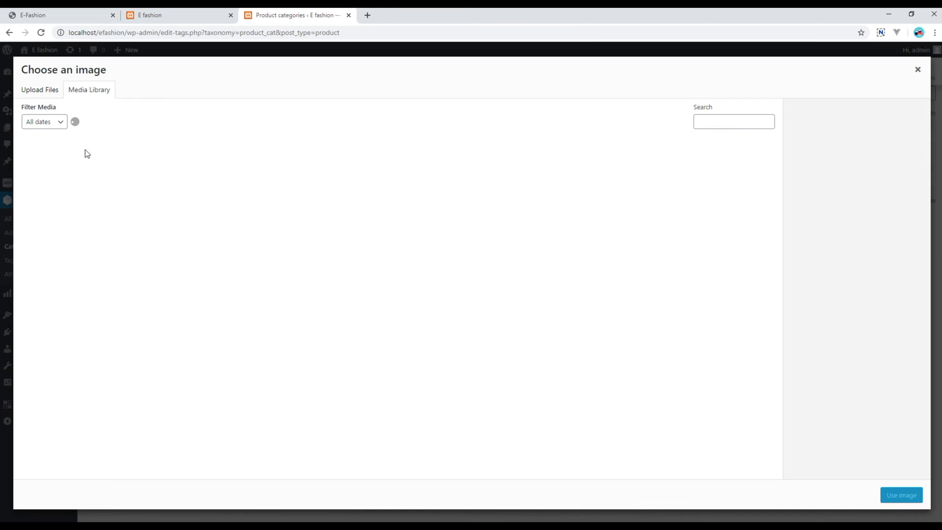
Upload img4 from the images folder and use it as the Men category thumbnail
{"action": "left_click", "coordinate": [41, 90]}
{"action": "left_click", "coordinate": [469, 273]}
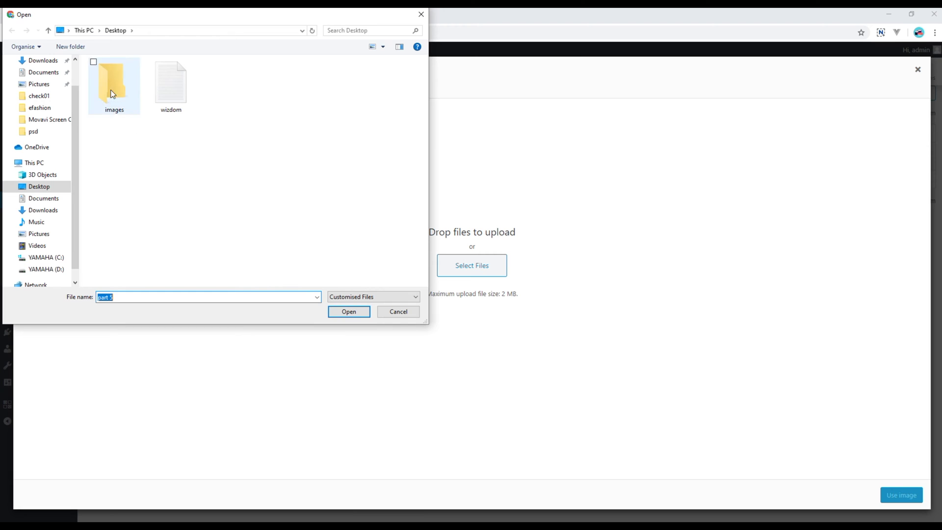
{"action": "double_click", "coordinate": [111, 93]}
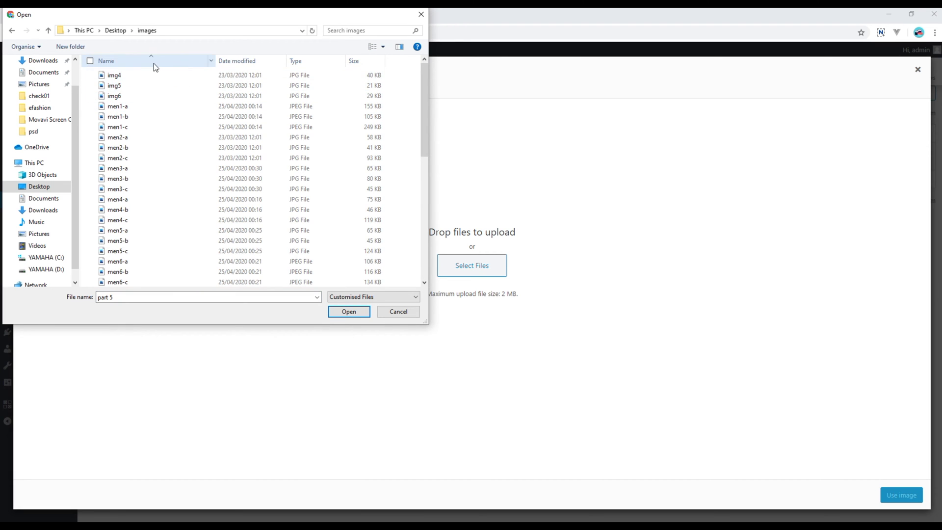
{"action": "left_click", "coordinate": [113, 75]}
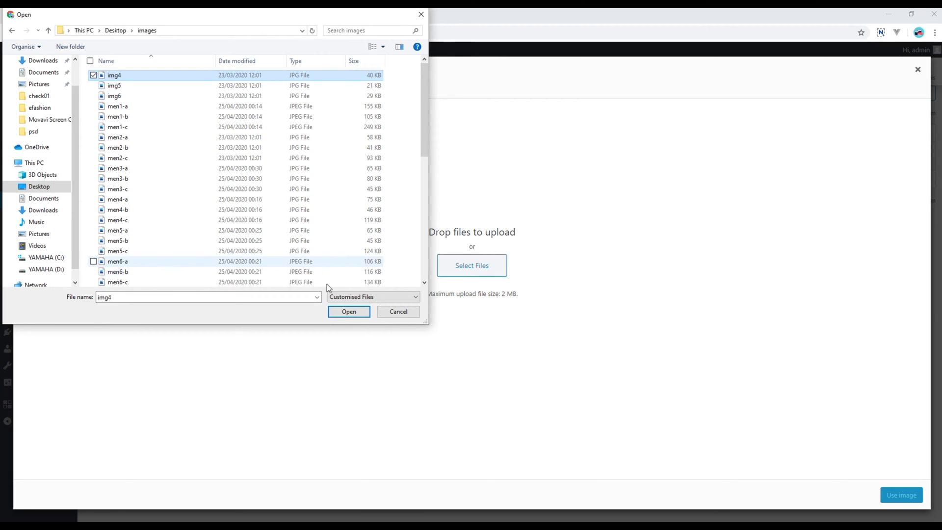
{"action": "left_click", "coordinate": [348, 311]}
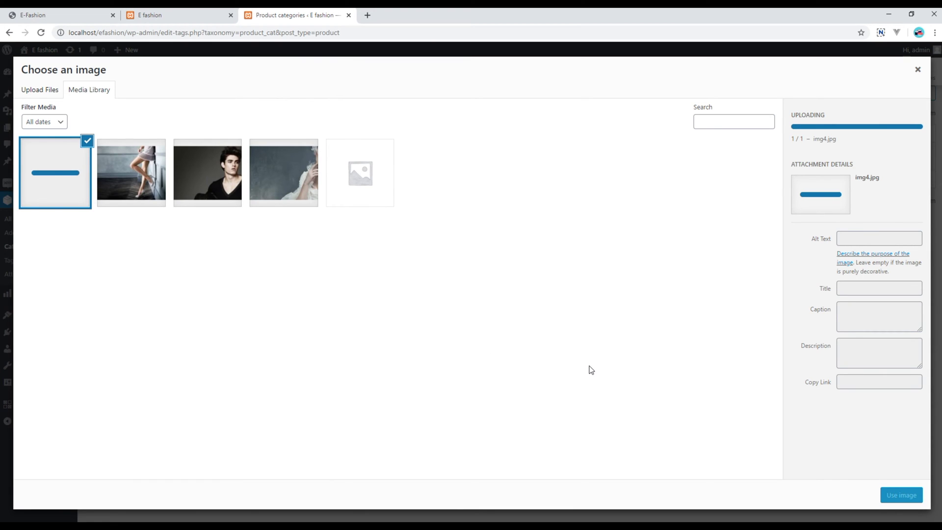
{"action": "left_click", "coordinate": [901, 495]}
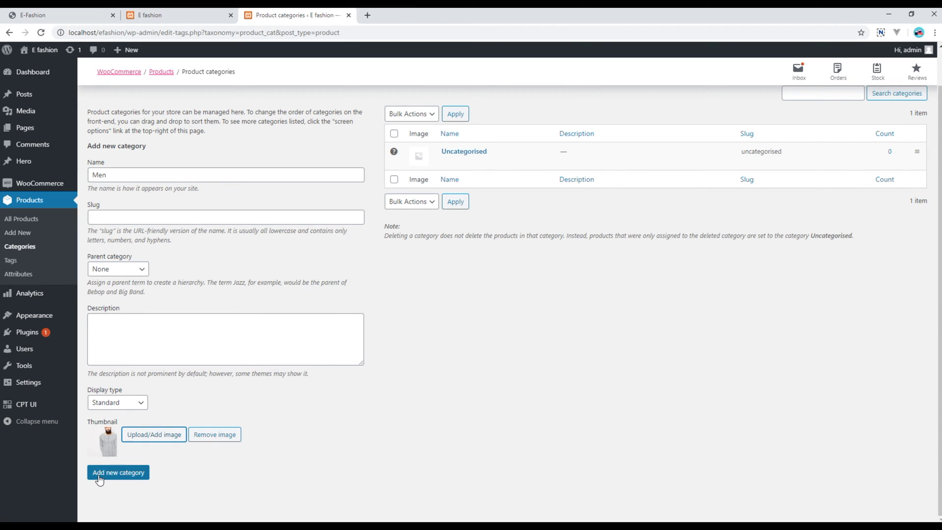
Save the Men category and start a new category named Shoes
{"action": "left_click", "coordinate": [125, 478]}
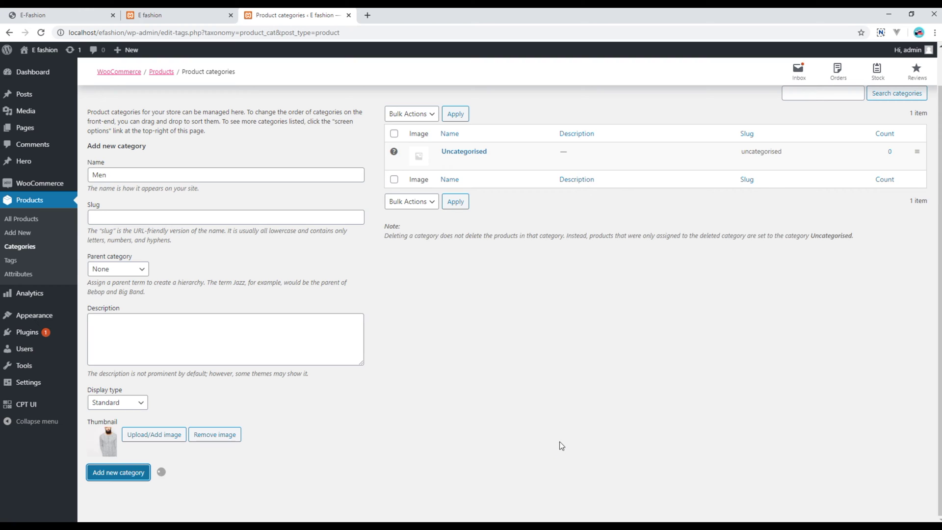
{"action": "left_click", "coordinate": [197, 176]}
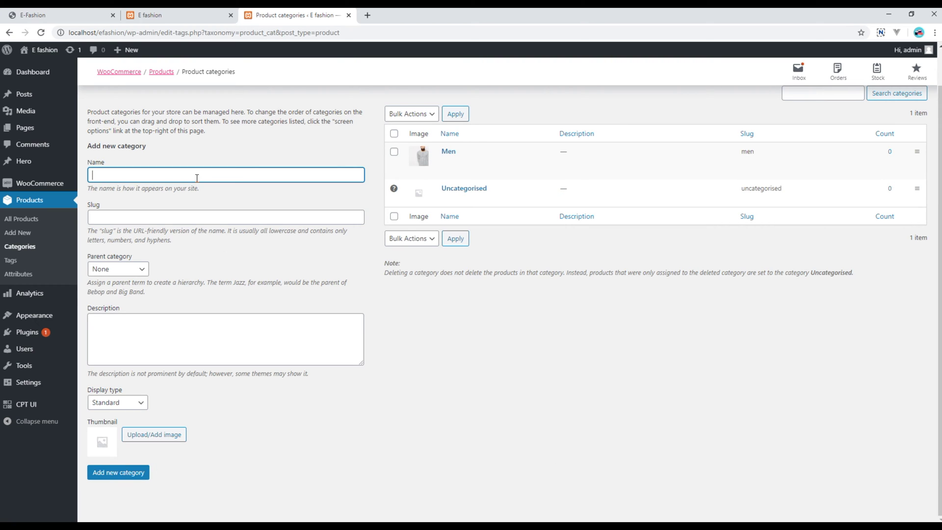
{"action": "type", "text": "Sho"}
{"action": "left_click", "coordinate": [150, 435]}
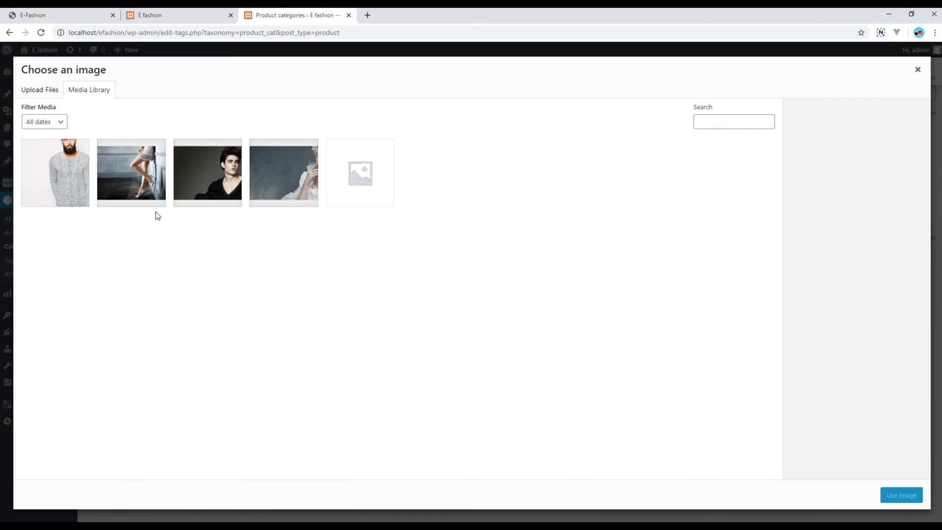
Upload img5 and img6, set img6 as the Shoes thumbnail, and save the category
{"action": "left_click", "coordinate": [40, 90]}
{"action": "left_click", "coordinate": [458, 268]}
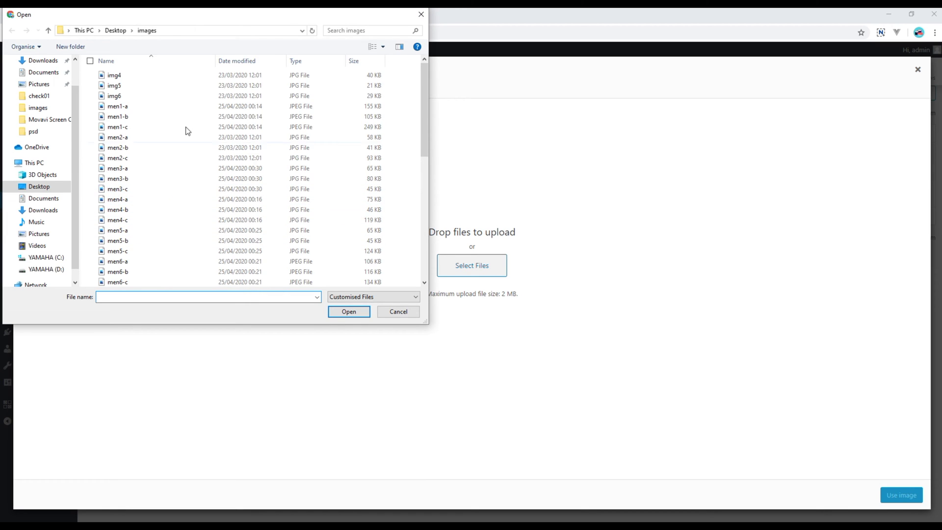
{"action": "double_click", "coordinate": [125, 87]}
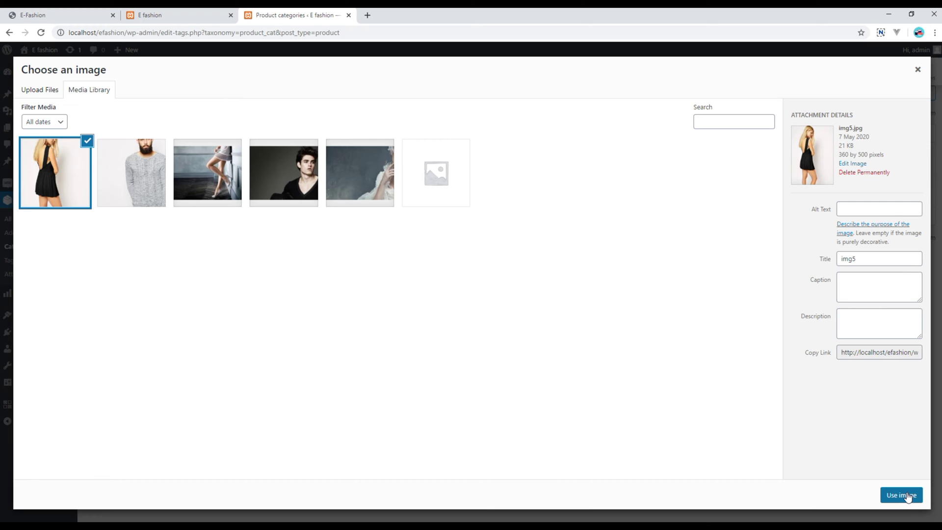
{"action": "left_click", "coordinate": [40, 90]}
{"action": "left_click", "coordinate": [472, 271]}
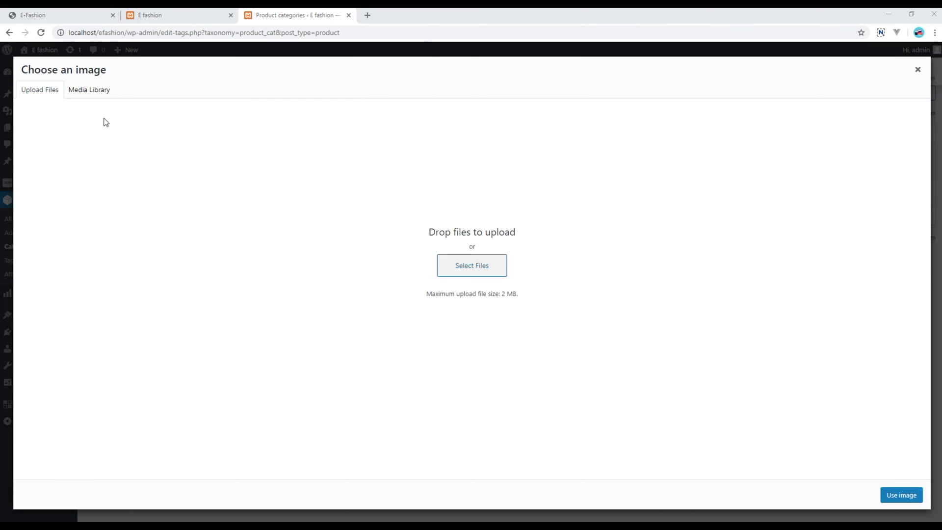
{"action": "double_click", "coordinate": [115, 99]}
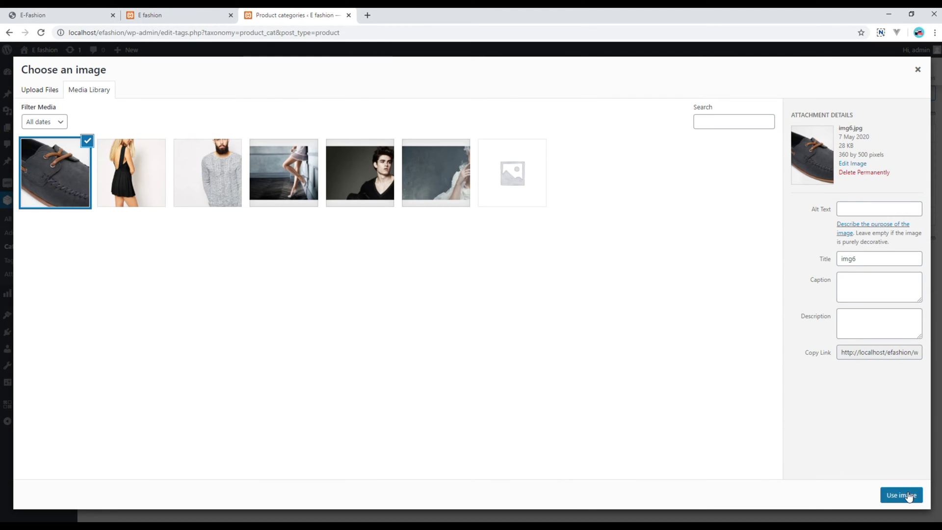
{"action": "left_click", "coordinate": [900, 495]}
{"action": "left_click", "coordinate": [145, 473]}
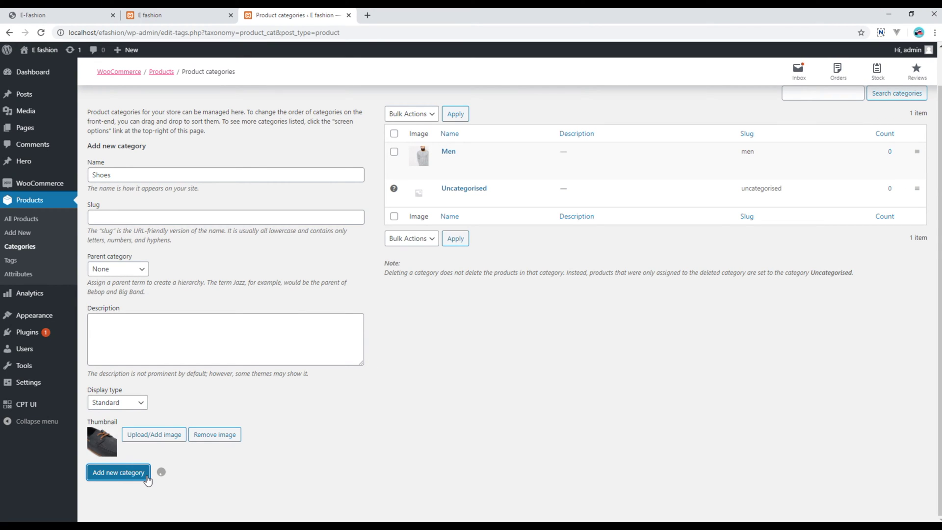
Name a new category Women and give it the img5 black dress picture as thumbnail
{"action": "left_click", "coordinate": [118, 180]}
{"action": "type", "text": "Women"}
{"action": "left_click", "coordinate": [154, 440]}
{"action": "left_click", "coordinate": [117, 172]}
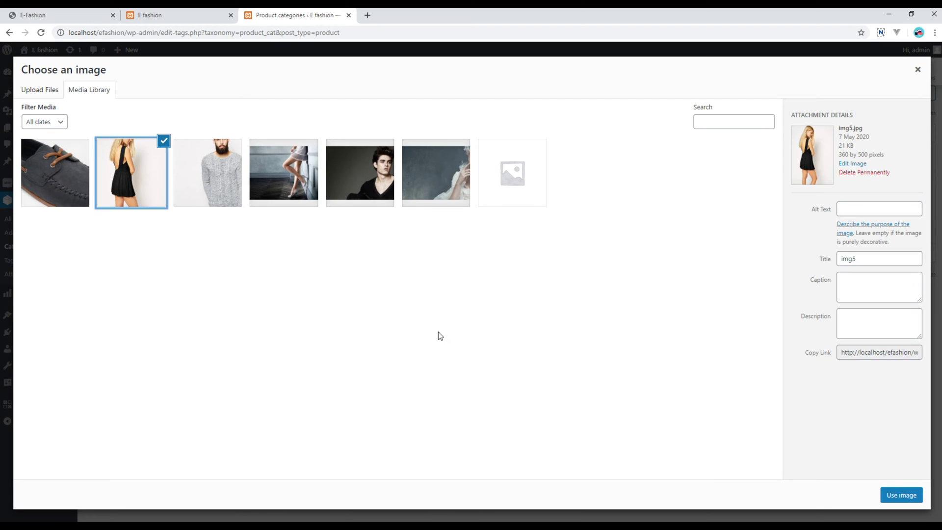
{"action": "left_click", "coordinate": [898, 493]}
{"action": "scroll", "coordinate": [411, 470], "scroll_direction": "up", "scroll_amount": 1}
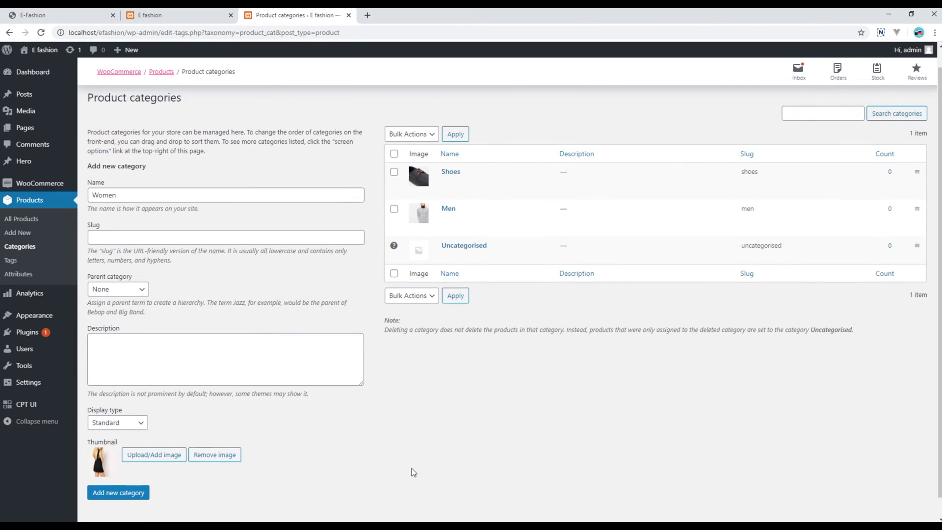
{"action": "scroll", "coordinate": [142, 480], "scroll_direction": "down", "scroll_amount": 1}
Save the Women category, refresh the categories list, and start a new product
{"action": "left_click", "coordinate": [140, 476]}
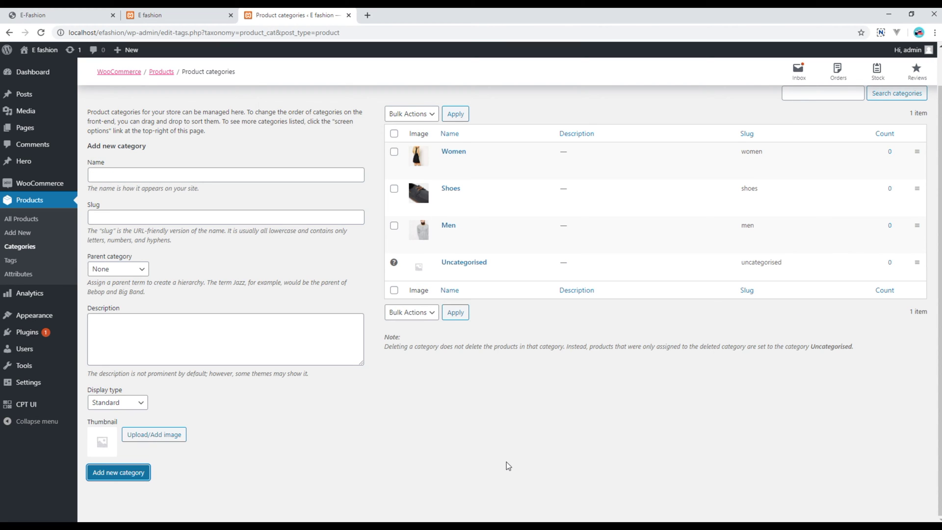
{"action": "key", "text": "F5"}
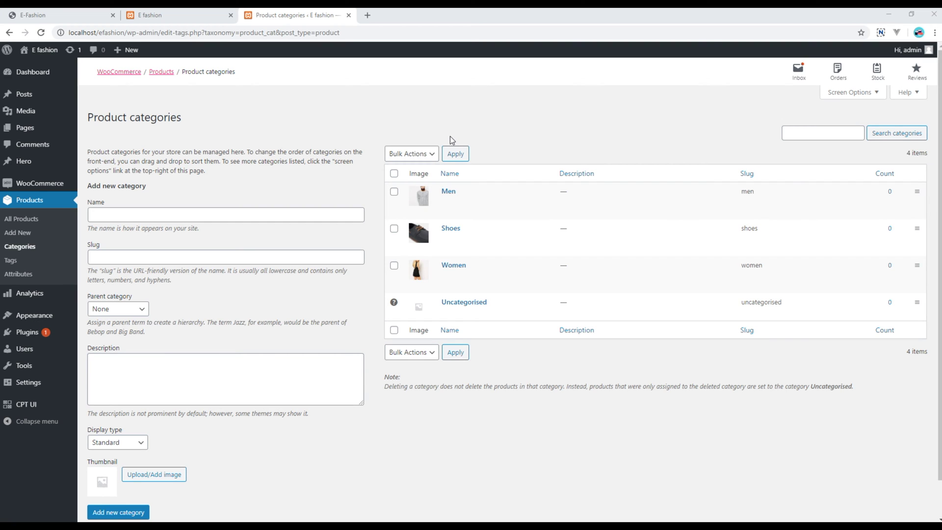
{"action": "left_click", "coordinate": [21, 233]}
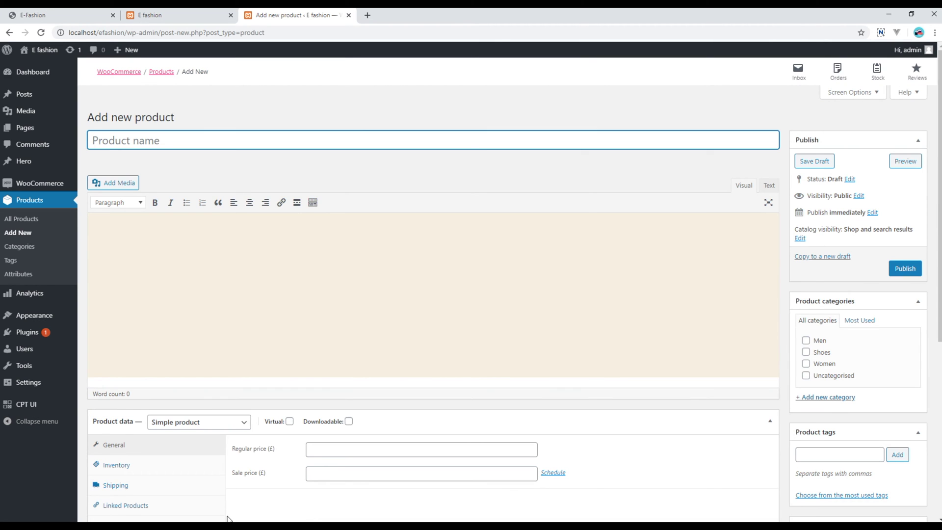
Copy 'Aviator Jacket' from the notes into the product name field
{"action": "key", "text": "alt+Tab"}
{"action": "left_click_drag", "start_coordinate": [260, 134], "coordinate": [206, 132]}
{"action": "key", "text": "ctrl+c"}
{"action": "left_click", "coordinate": [175, 145]}
{"action": "key", "text": "ctrl+v"}
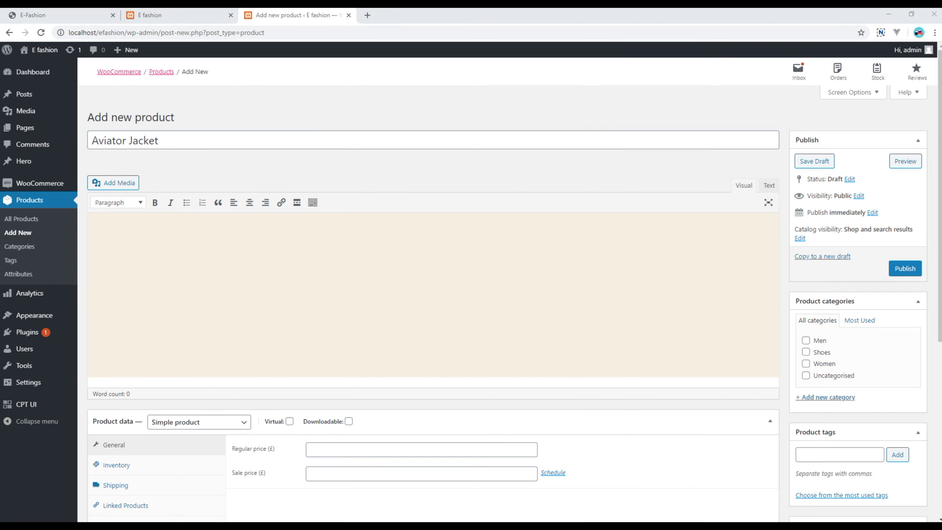
Paste the three long-description paragraphs from the notes into the main description editor
{"action": "key", "text": "alt+Tab"}
{"action": "left_click_drag", "start_coordinate": [354, 258], "coordinate": [199, 161]}
{"action": "key", "text": "ctrl+c"}
{"action": "left_click", "coordinate": [128, 239]}
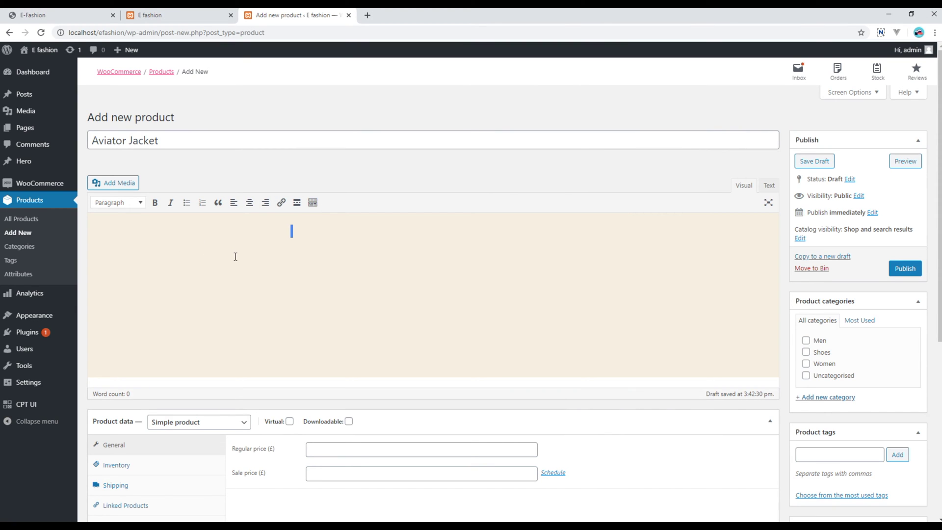
{"action": "key", "text": "ctrl+v"}
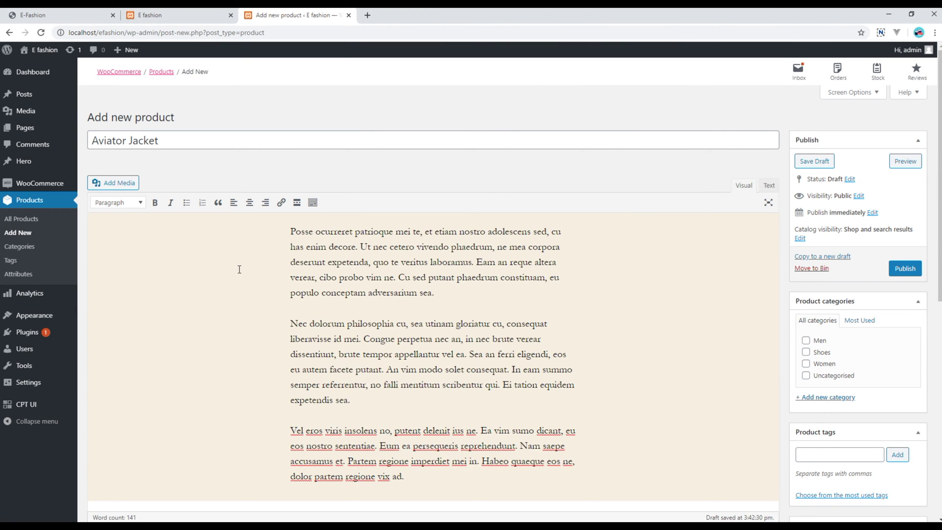
{"action": "scroll", "coordinate": [260, 300], "scroll_direction": "down", "scroll_amount": 7}
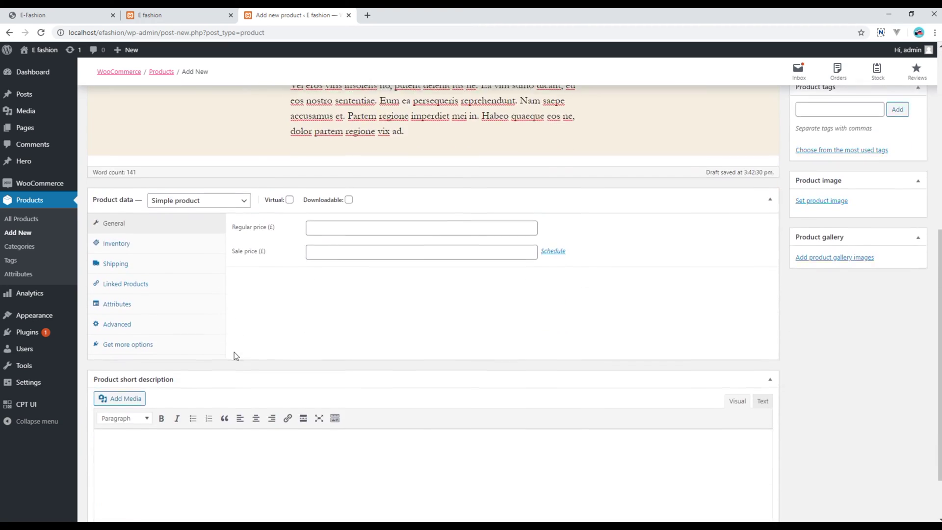
{"action": "scroll", "coordinate": [234, 351], "scroll_direction": "down", "scroll_amount": 1}
{"action": "left_click", "coordinate": [193, 379]}
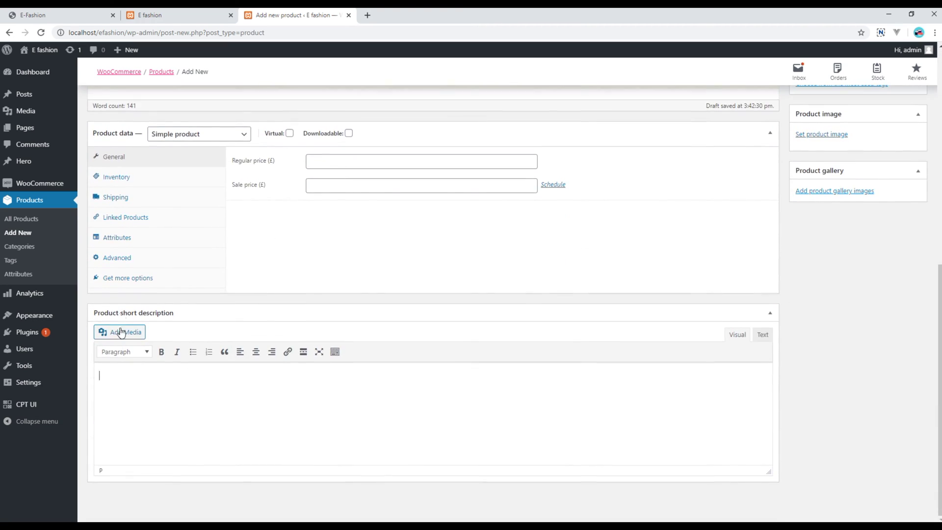
Paste the Short paragraph from the notes as the product short description
{"action": "left_click", "coordinate": [203, 518]}
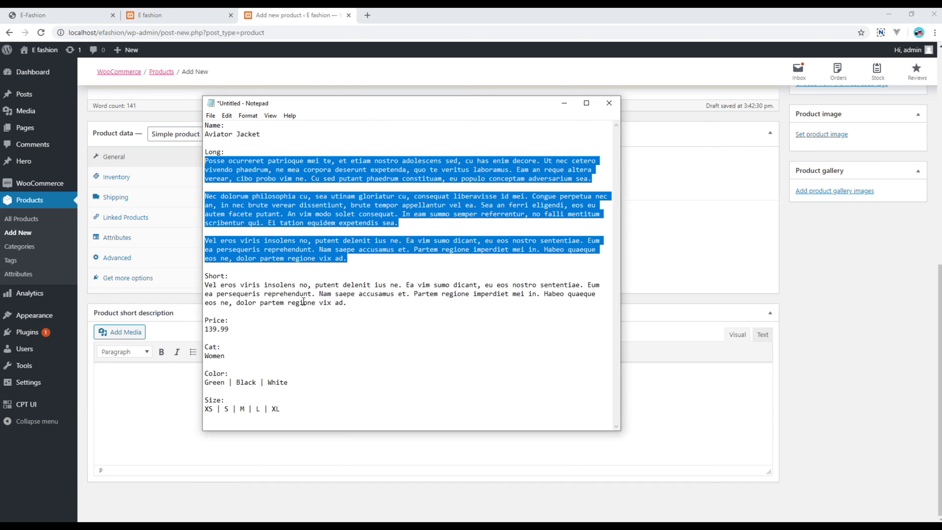
{"action": "left_click_drag", "start_coordinate": [347, 304], "coordinate": [206, 286]}
{"action": "key", "text": "ctrl+c"}
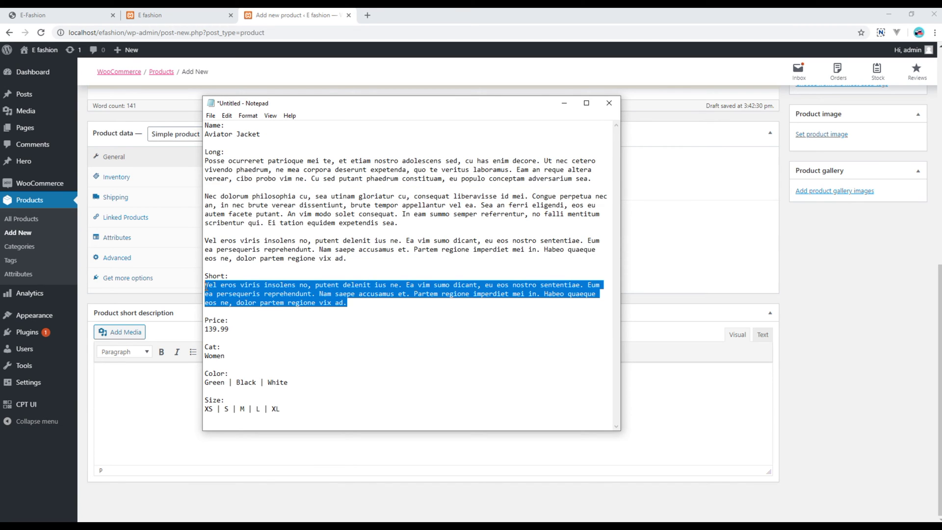
{"action": "left_click", "coordinate": [167, 384]}
{"action": "key", "text": "ctrl+v"}
{"action": "scroll", "coordinate": [543, 377], "scroll_direction": "up", "scroll_amount": 7}
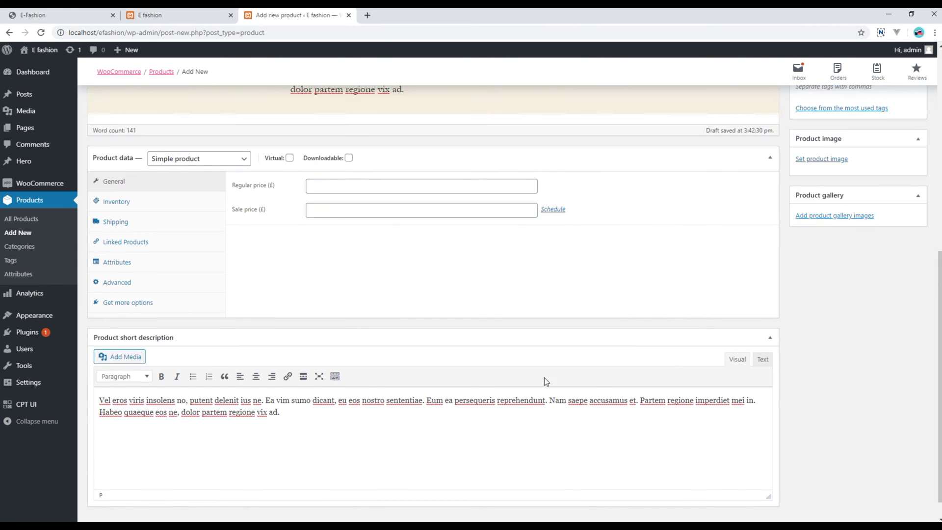
{"action": "scroll", "coordinate": [812, 334], "scroll_direction": "up", "scroll_amount": 1}
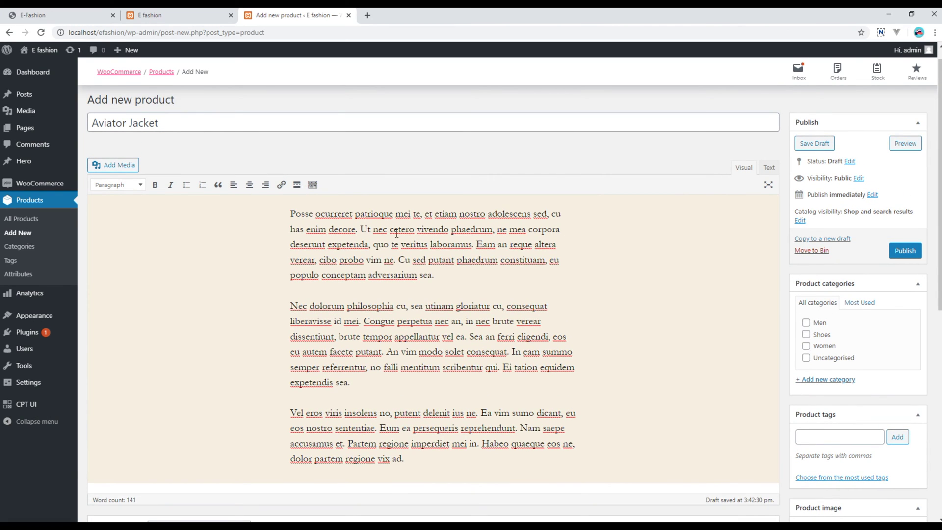
Assign the Aviator Jacket to the Women product category
{"action": "left_click", "coordinate": [806, 347]}
{"action": "scroll", "coordinate": [790, 413], "scroll_direction": "down", "scroll_amount": 1}
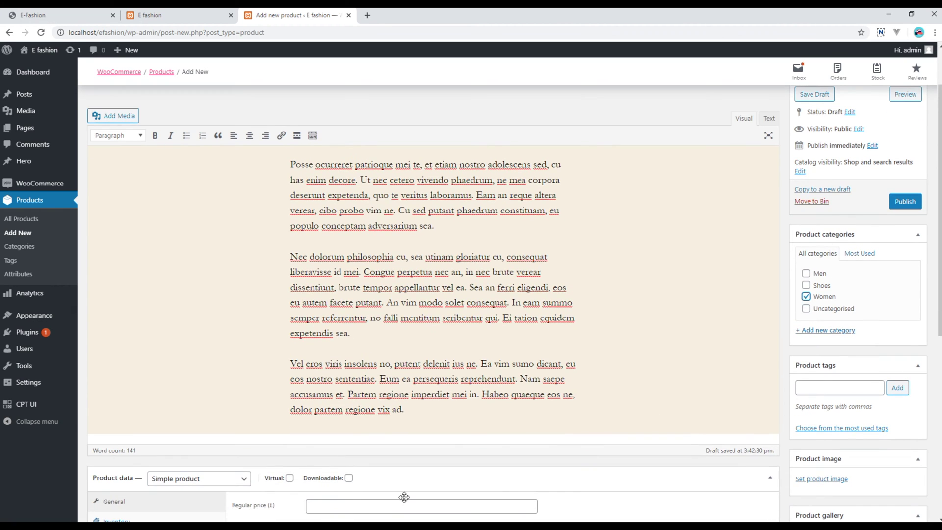
{"action": "key", "text": "alt+Tab"}
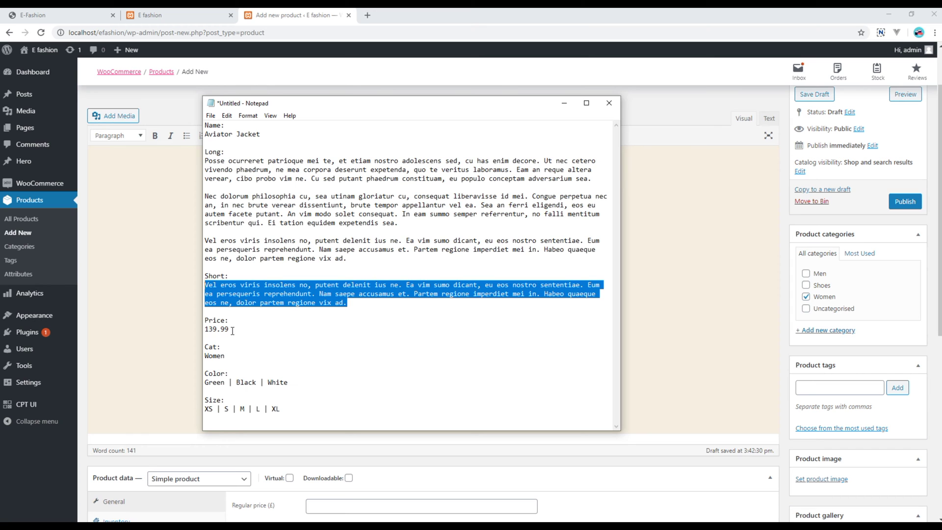
Copy 139.99 from the notes into the General tab's Regular price field
{"action": "left_click_drag", "start_coordinate": [233, 330], "coordinate": [204, 329]}
{"action": "key", "text": "ctrl+c"}
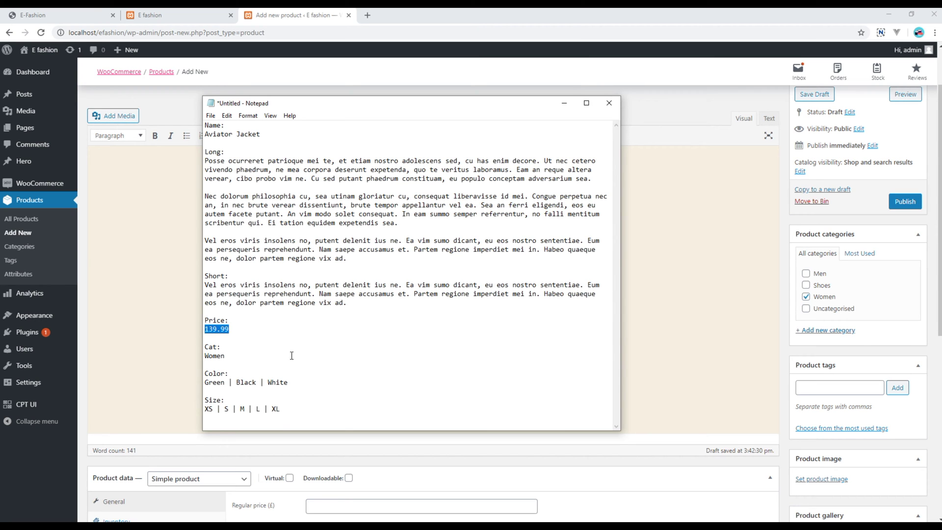
{"action": "left_click", "coordinate": [569, 469]}
{"action": "scroll", "coordinate": [328, 412], "scroll_direction": "down", "scroll_amount": 3}
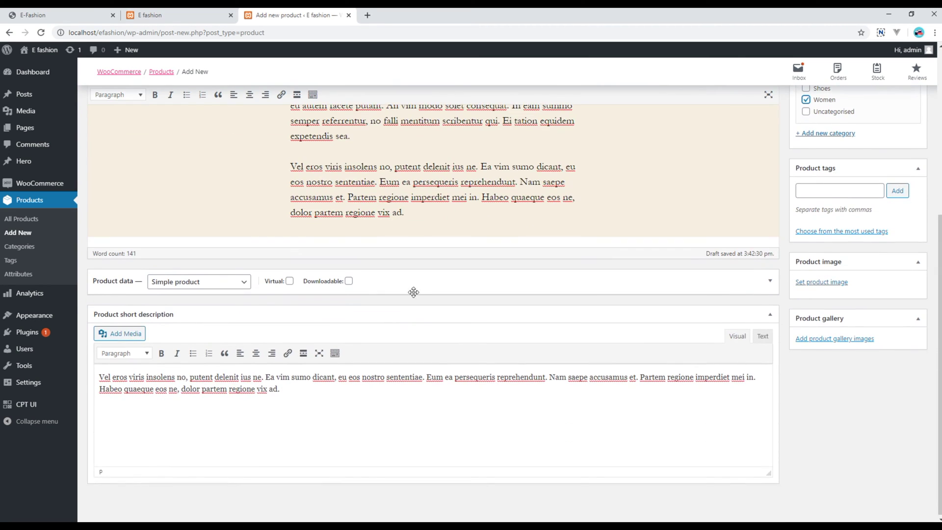
{"action": "left_click", "coordinate": [414, 289]}
{"action": "left_click", "coordinate": [334, 312]}
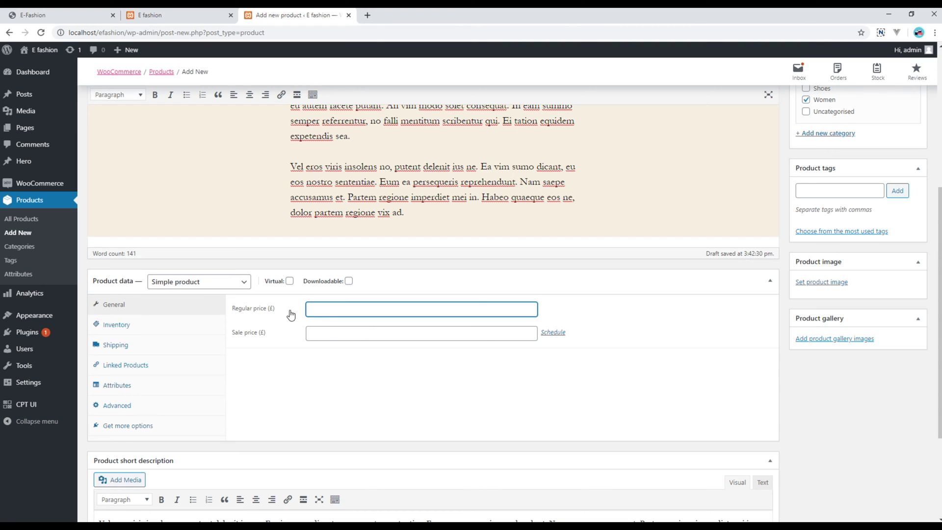
{"action": "key", "text": "ctrl+v"}
{"action": "scroll", "coordinate": [288, 402], "scroll_direction": "down", "scroll_amount": 1}
Copy the next product details from the notes and open the product Attributes settings
{"action": "key", "text": "alt+Tab"}
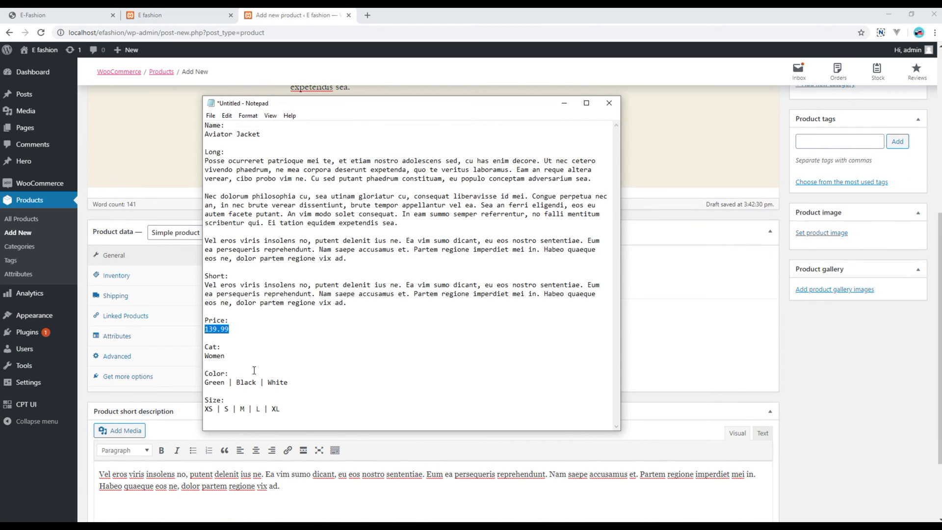
{"action": "left_click_drag", "start_coordinate": [241, 374], "coordinate": [205, 399]}
{"action": "left_click", "coordinate": [829, 409]}
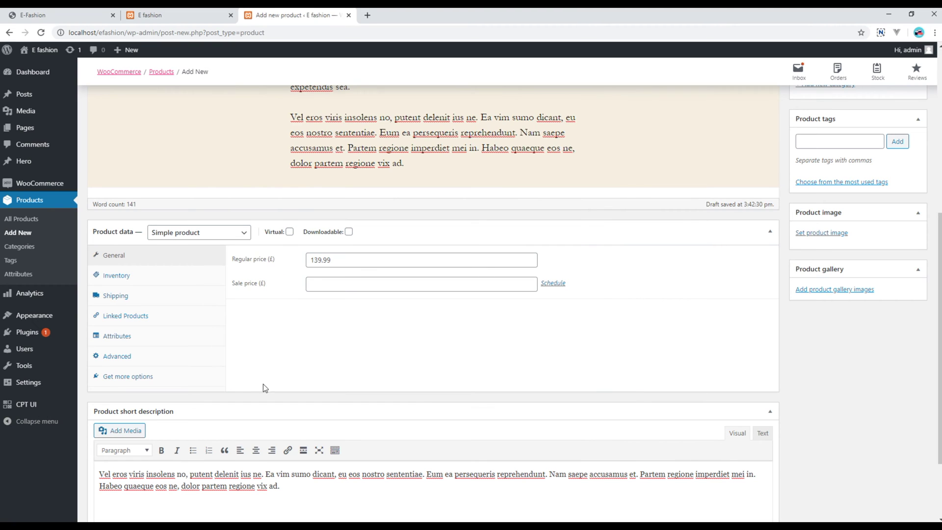
{"action": "left_click", "coordinate": [122, 338]}
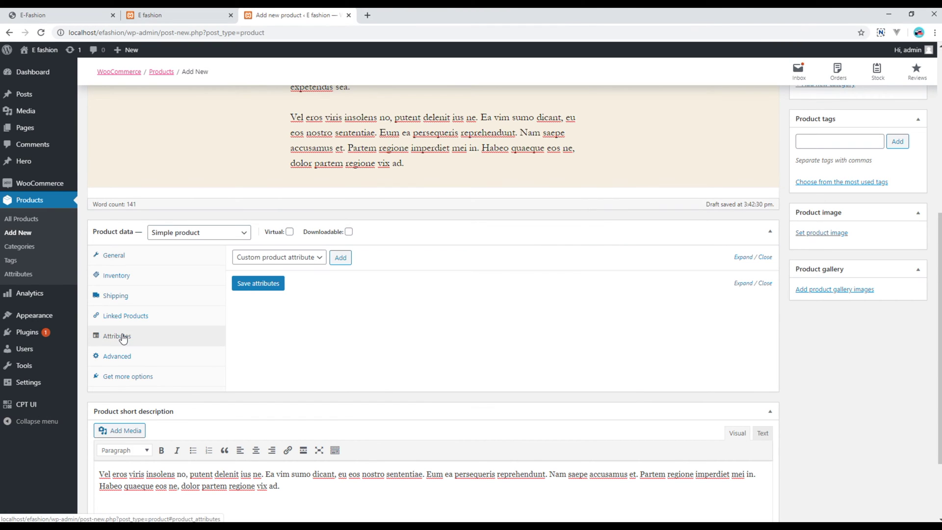
Add a custom attribute row and copy the colour values Green | Black | White from the notes
{"action": "left_click", "coordinate": [340, 257]}
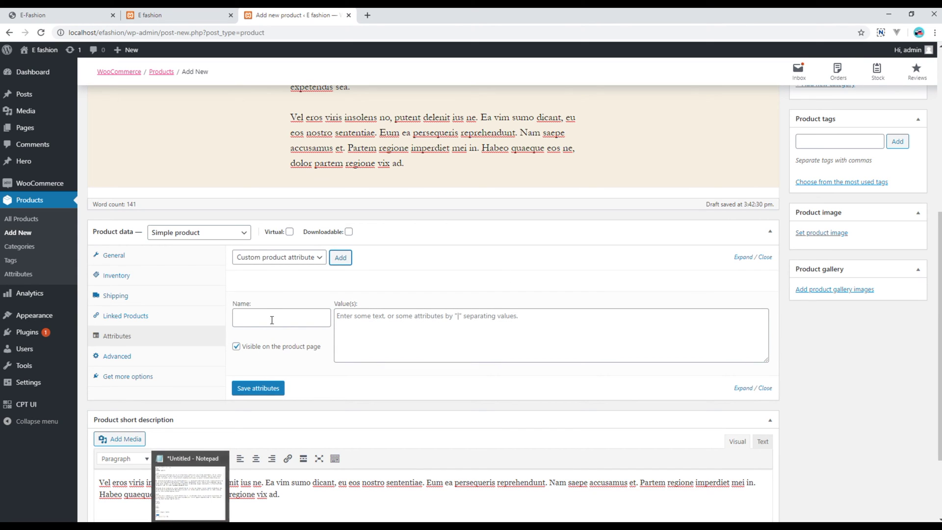
{"action": "left_click", "coordinate": [271, 316]}
{"action": "key", "text": "alt+Tab"}
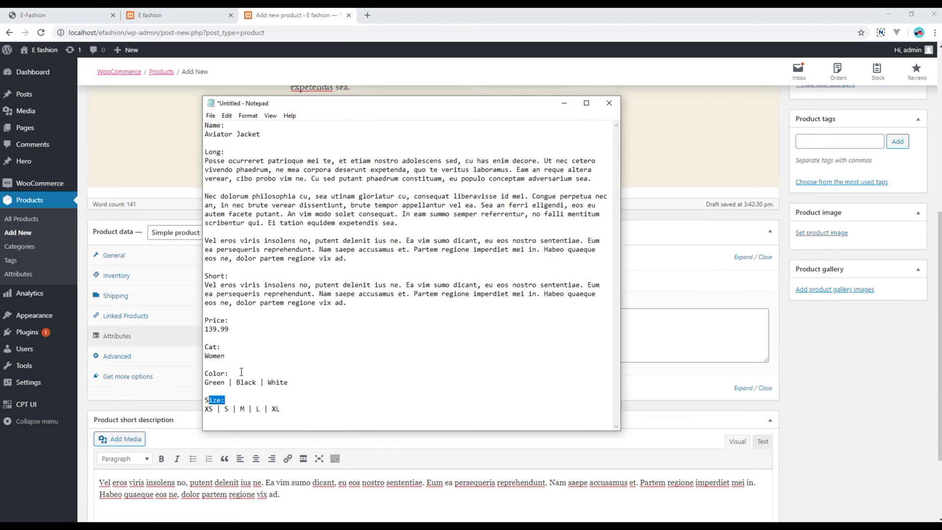
{"action": "left_click_drag", "start_coordinate": [289, 382], "coordinate": [205, 383]}
{"action": "key", "text": "ctrl+c"}
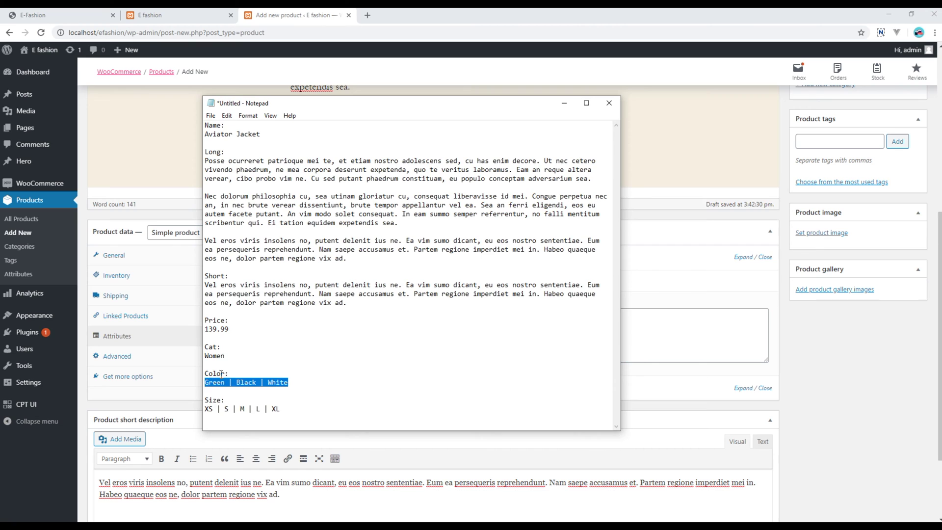
{"action": "left_click", "coordinate": [663, 345]}
Name the attribute Color, paste its values, save it, and add another attribute row
{"action": "left_click", "coordinate": [272, 319]}
{"action": "type", "text": "Color"}
{"action": "left_click", "coordinate": [458, 315]}
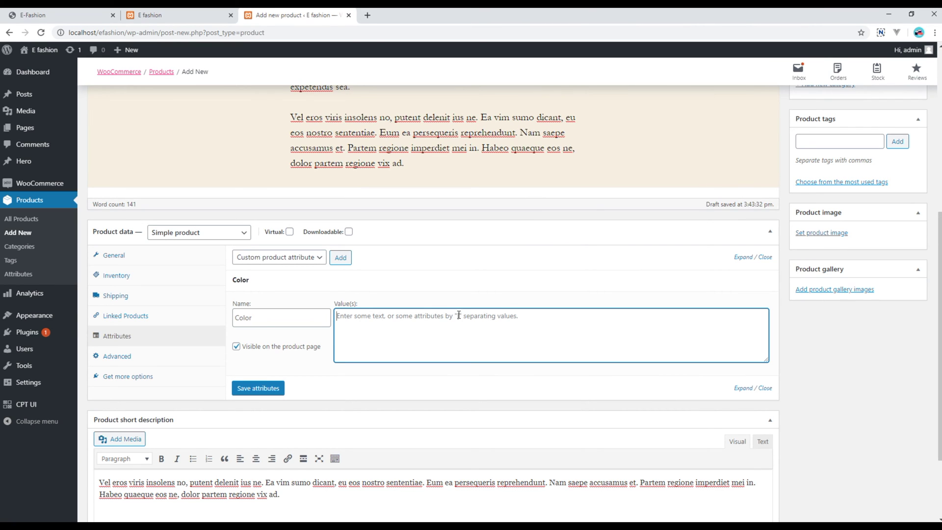
{"action": "key", "text": "ctrl+v"}
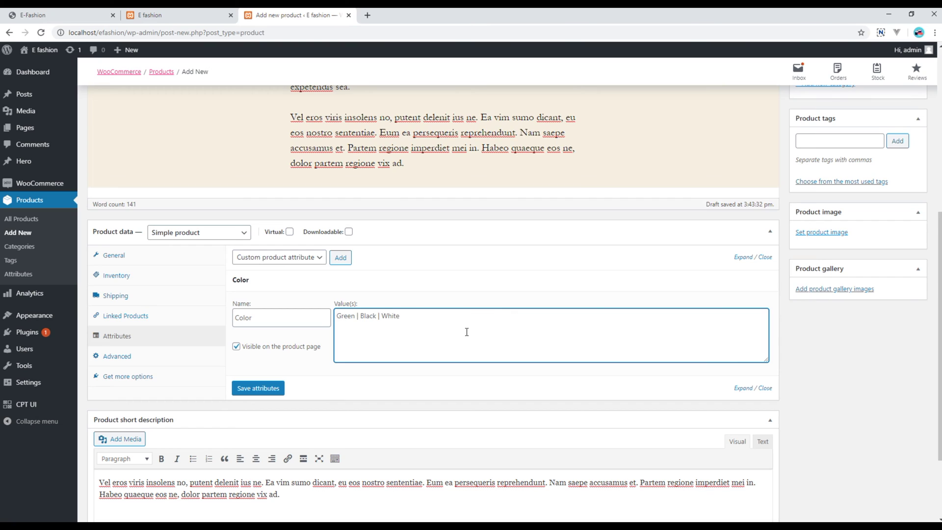
{"action": "left_click", "coordinate": [260, 388]}
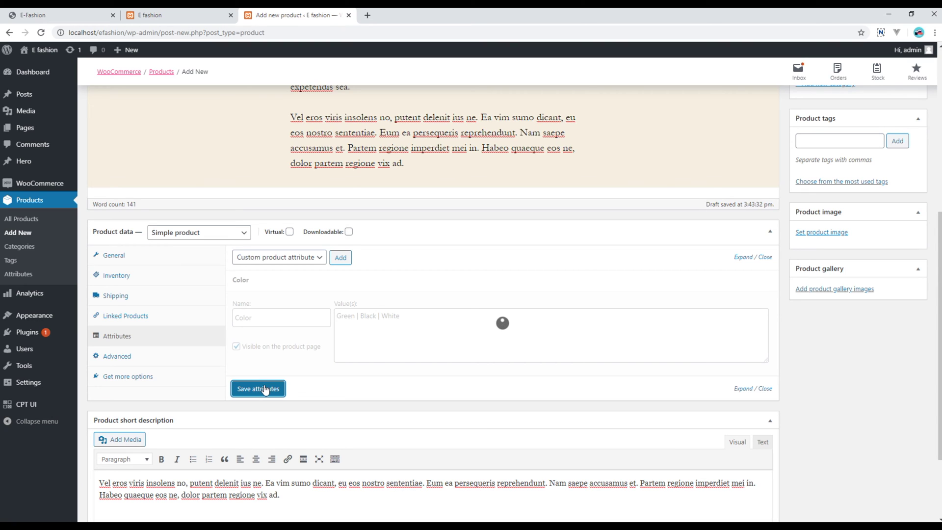
{"action": "left_click", "coordinate": [340, 258]}
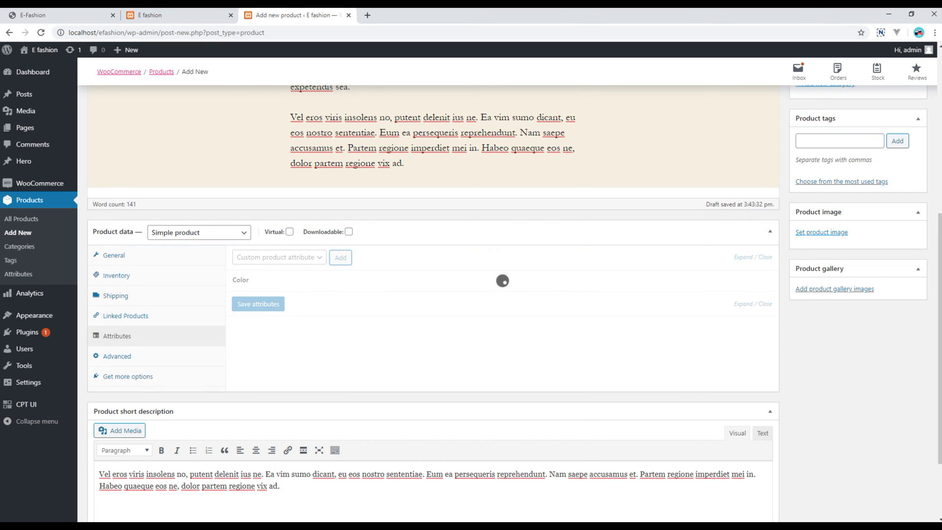
{"action": "key", "text": "alt+Tab"}
Name the new attribute Size with values XS | S | M | L | XL and save attributes
{"action": "left_click_drag", "start_coordinate": [281, 408], "coordinate": [207, 409]}
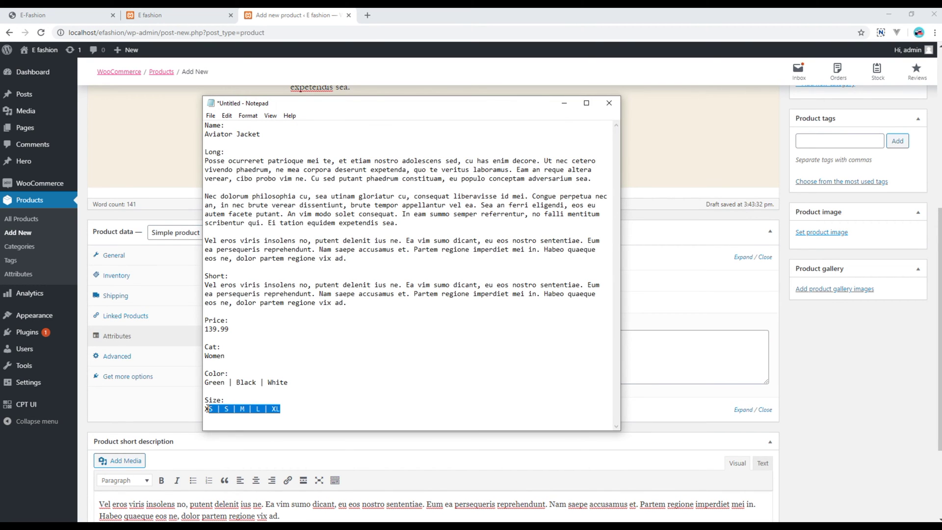
{"action": "left_click", "coordinate": [564, 103]}
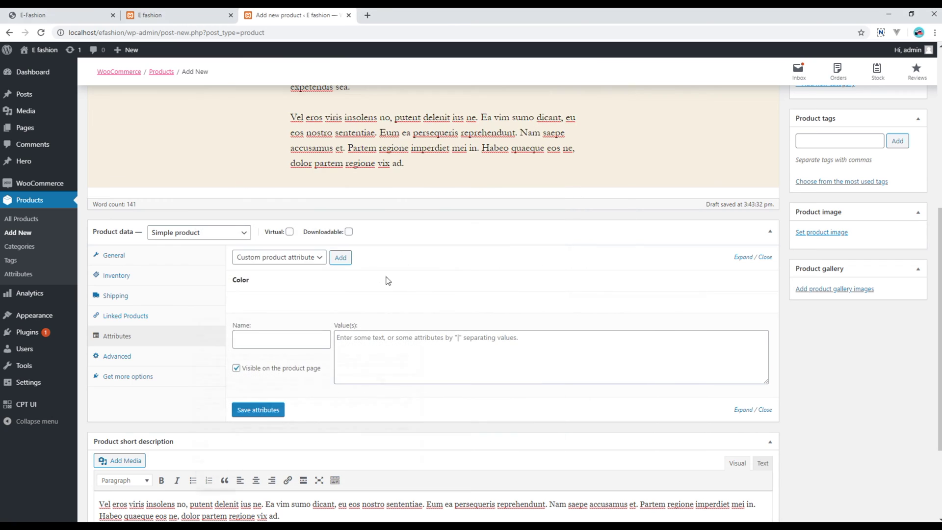
{"action": "left_click", "coordinate": [300, 338]}
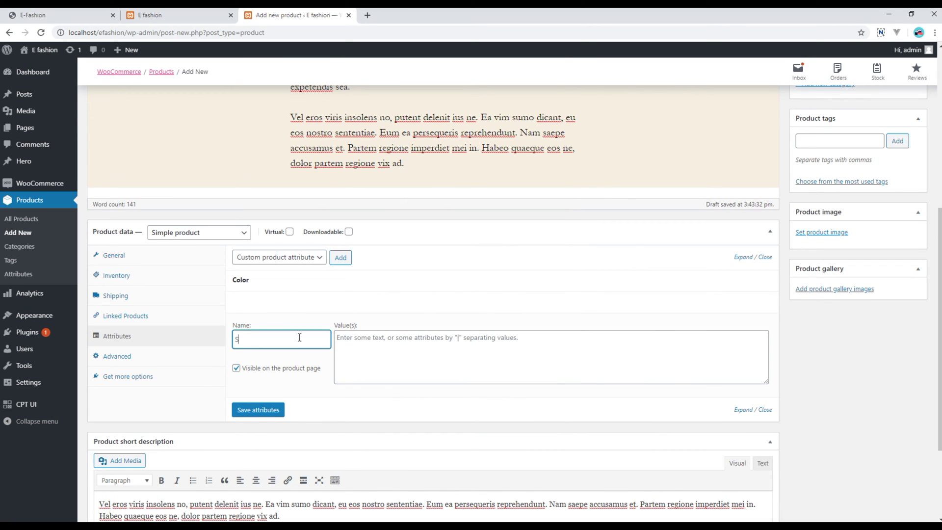
{"action": "type", "text": "Size"}
{"action": "key", "text": "Tab"}
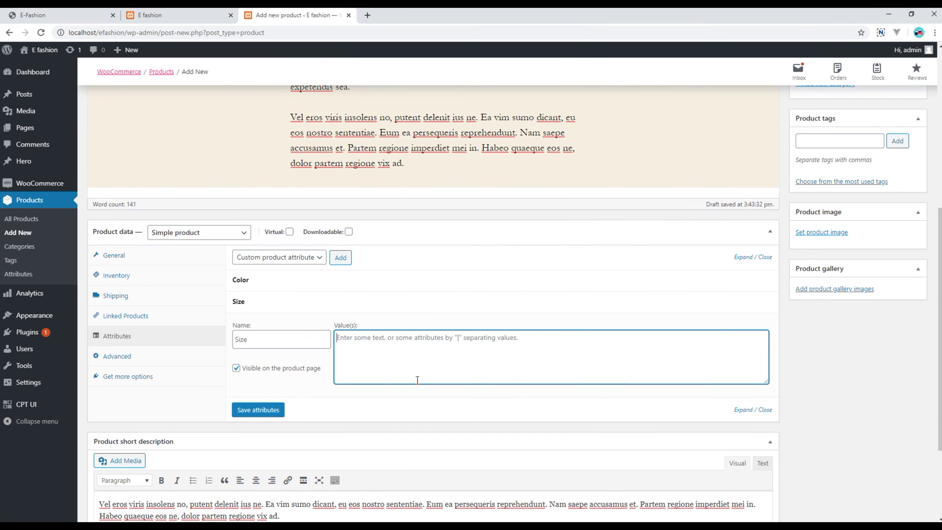
{"action": "type", "text": "XS | S | M | L | XL"}
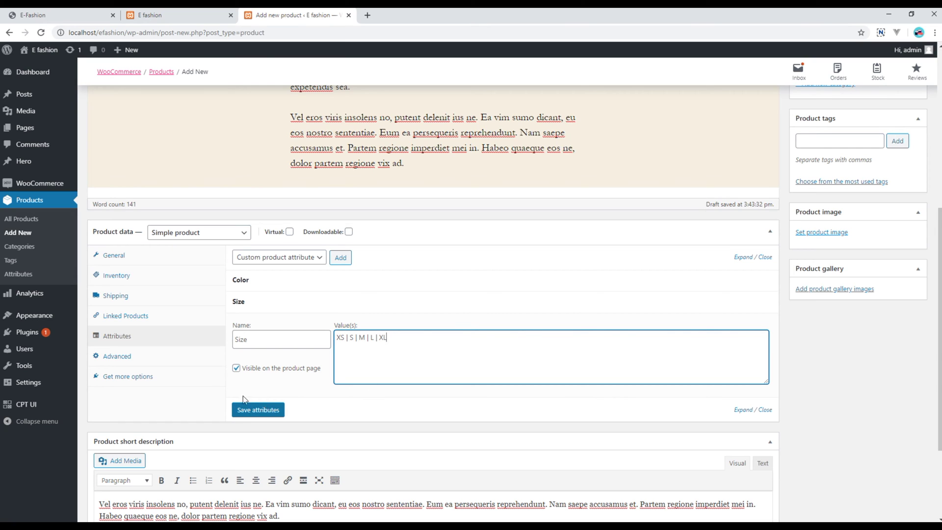
{"action": "left_click", "coordinate": [260, 411]}
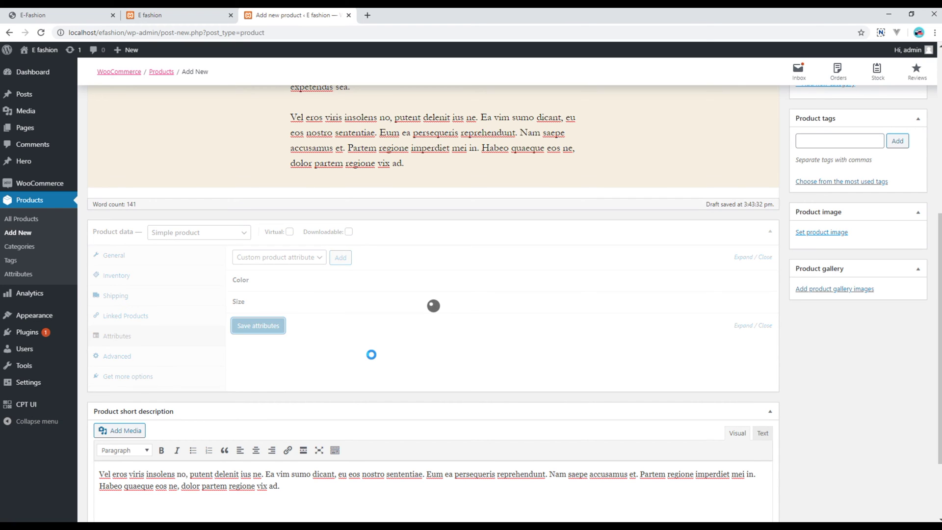
Expand the Size and Color attribute rows to check their values
{"action": "left_click", "coordinate": [294, 301]}
{"action": "left_click", "coordinate": [304, 280]}
{"action": "left_click", "coordinate": [423, 310]}
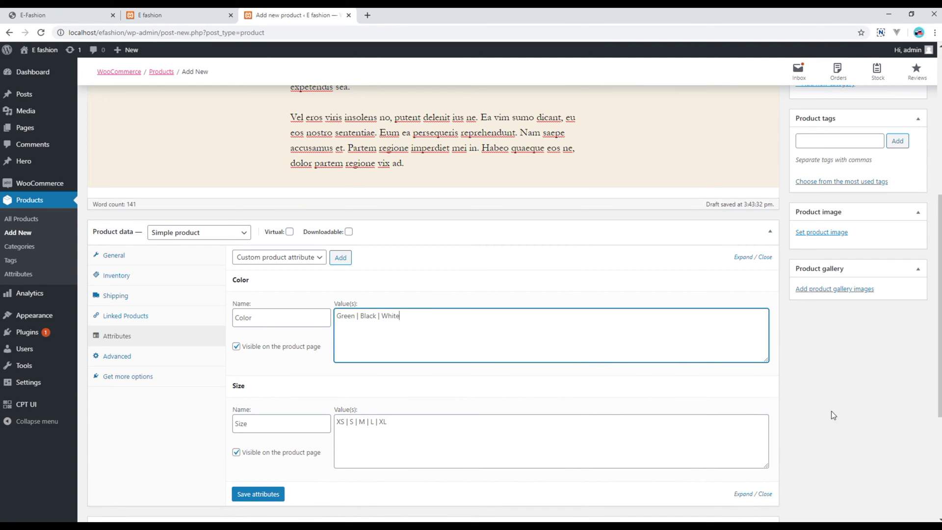
Look over the Aviator Jacket's category and attributes, then switch to the E-Fashion storefront tab
{"action": "scroll", "coordinate": [883, 432], "scroll_direction": "up", "scroll_amount": 4}
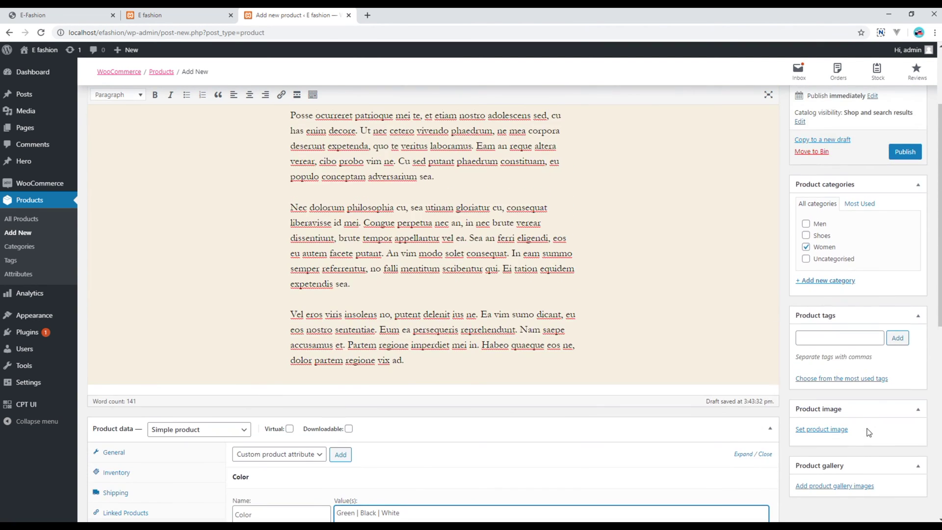
{"action": "scroll", "coordinate": [825, 392], "scroll_direction": "down", "scroll_amount": 1}
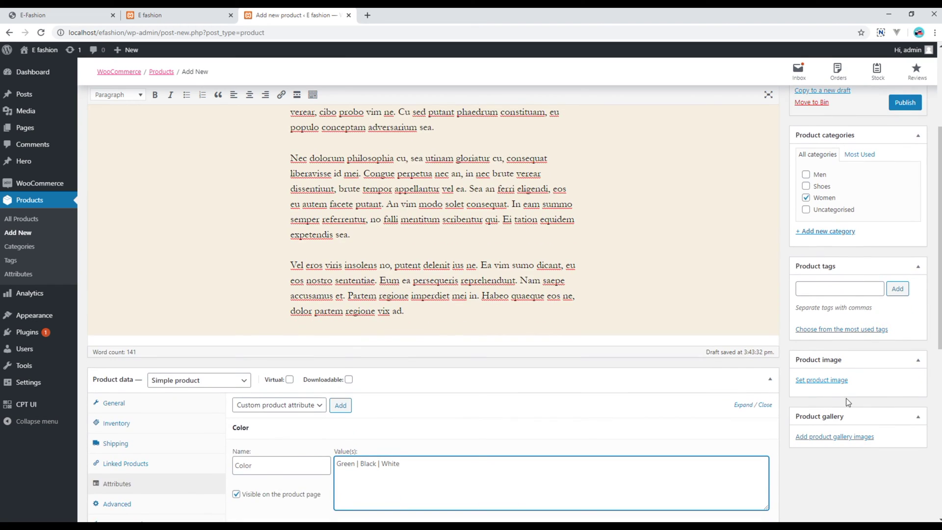
{"action": "scroll", "coordinate": [848, 402], "scroll_direction": "down", "scroll_amount": 2}
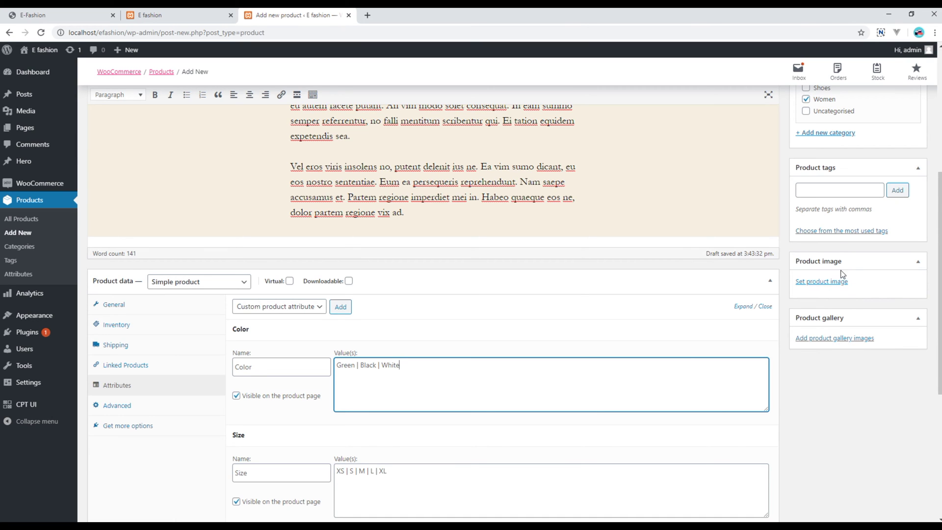
{"action": "left_click", "coordinate": [81, 15]}
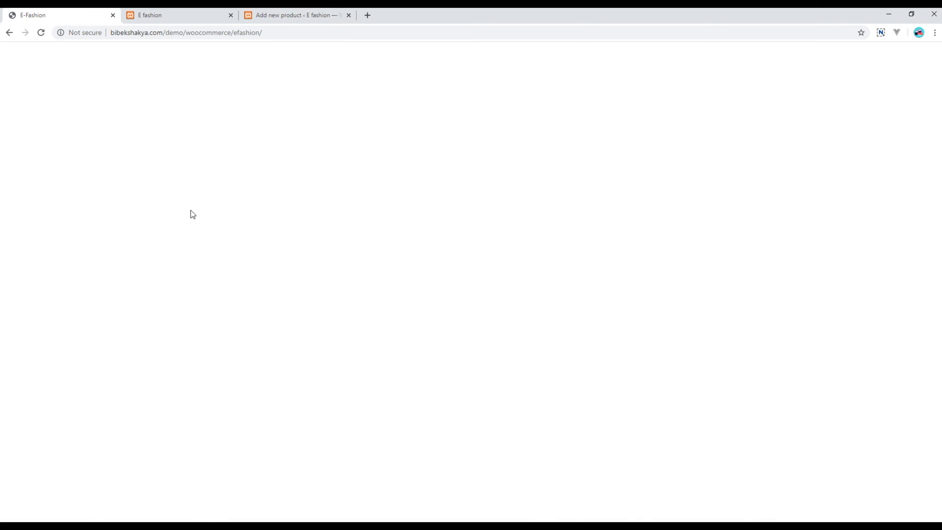
Open the Tall Valencia Maxi Dress product page on the storefront and scroll to its gallery
{"action": "left_click", "coordinate": [245, 252]}
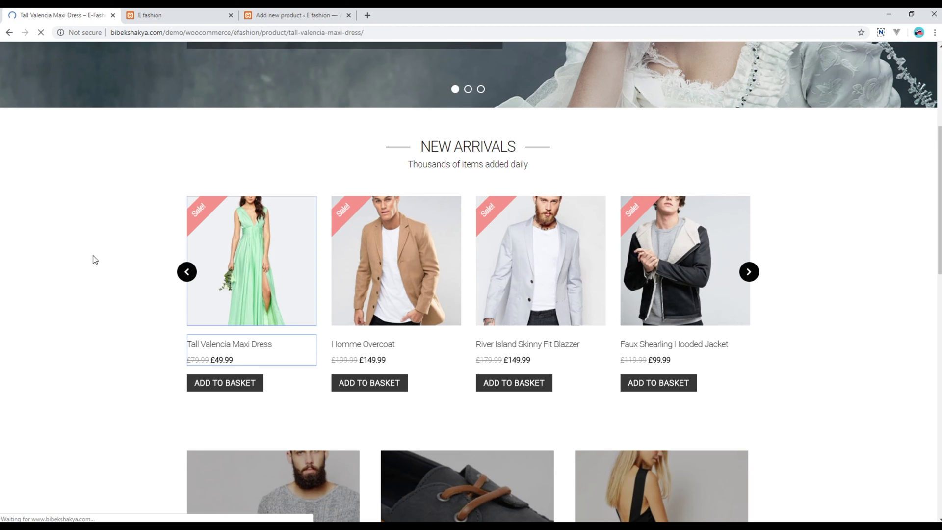
{"action": "scroll", "coordinate": [270, 254], "scroll_direction": "down", "scroll_amount": 1}
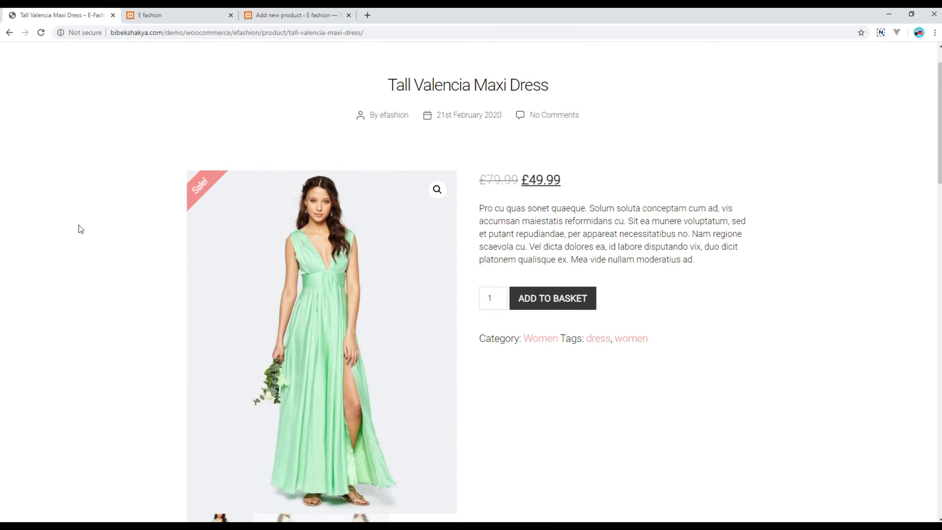
{"action": "scroll", "coordinate": [227, 47], "scroll_direction": "down", "scroll_amount": 2}
{"action": "left_click", "coordinate": [300, 15]}
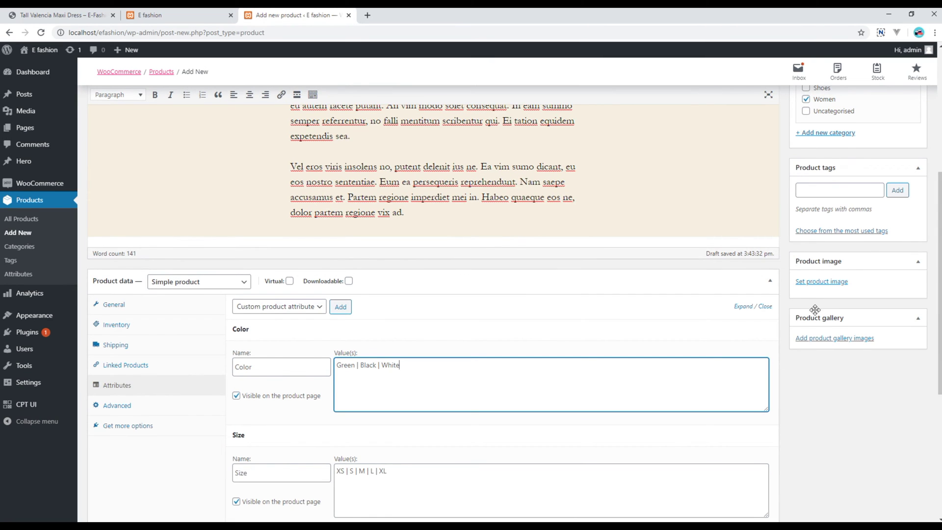
{"action": "left_click", "coordinate": [77, 15]}
{"action": "scroll", "coordinate": [152, 337], "scroll_direction": "down", "scroll_amount": 2}
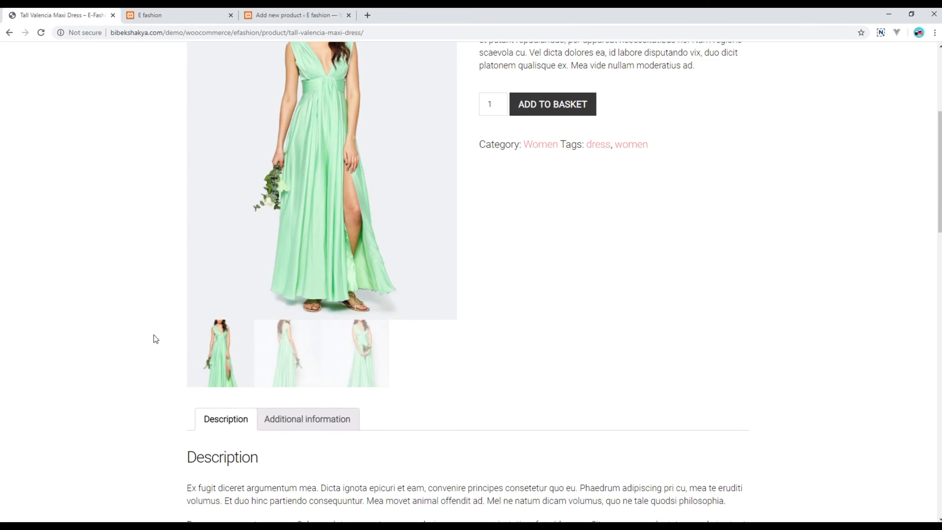
View the dress's gallery photos, then open the Aviator Jacket's product image chooser
{"action": "left_click", "coordinate": [347, 357]}
{"action": "left_click", "coordinate": [243, 359]}
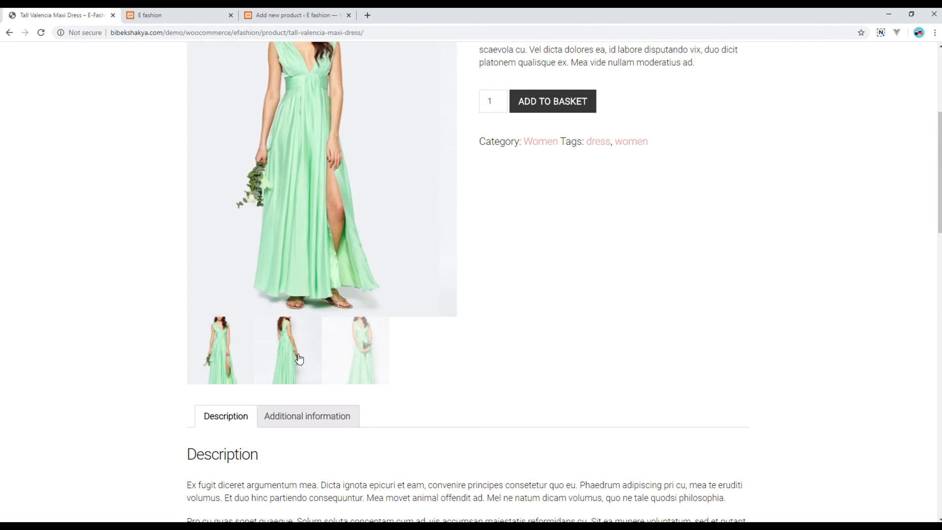
{"action": "left_click", "coordinate": [286, 358]}
{"action": "left_click", "coordinate": [362, 358]}
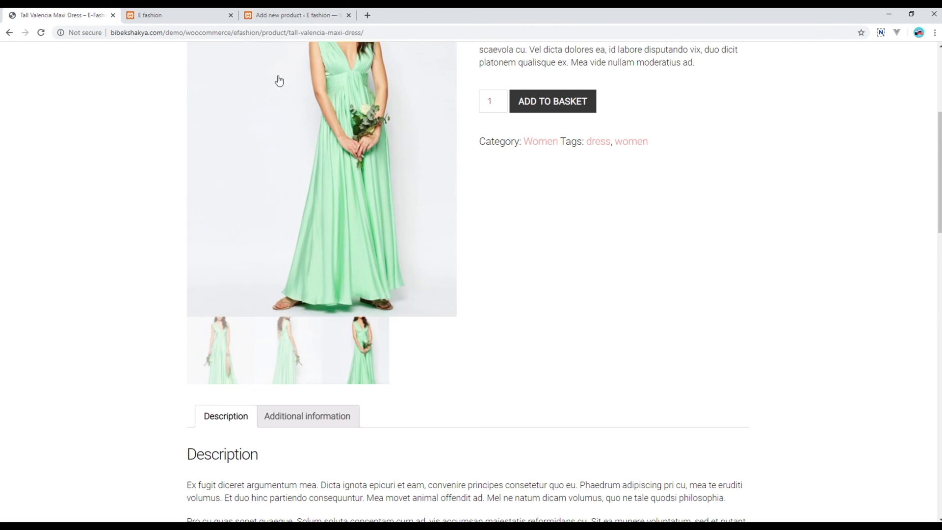
{"action": "left_click", "coordinate": [294, 15]}
{"action": "left_click", "coordinate": [832, 284]}
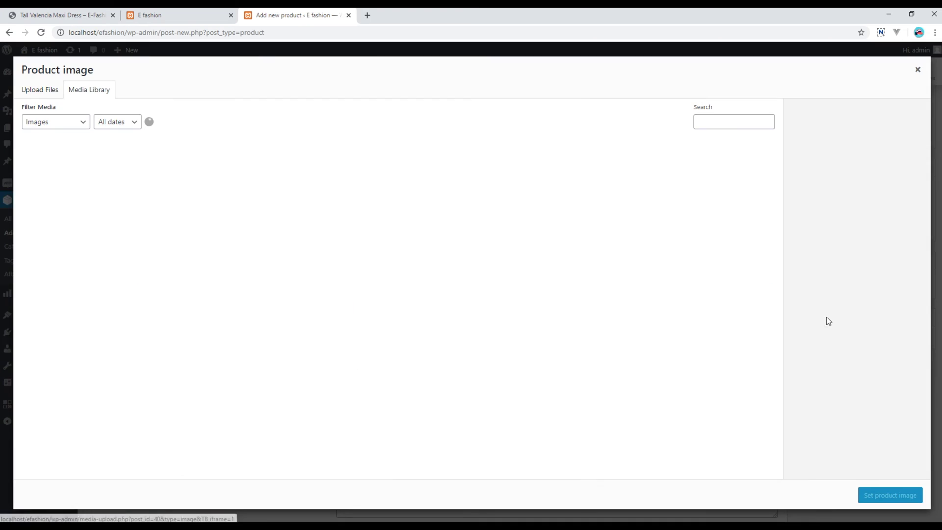
Upload women5-a from the Desktop and set it as the product image
{"action": "left_click", "coordinate": [43, 92]}
{"action": "left_click", "coordinate": [478, 261]}
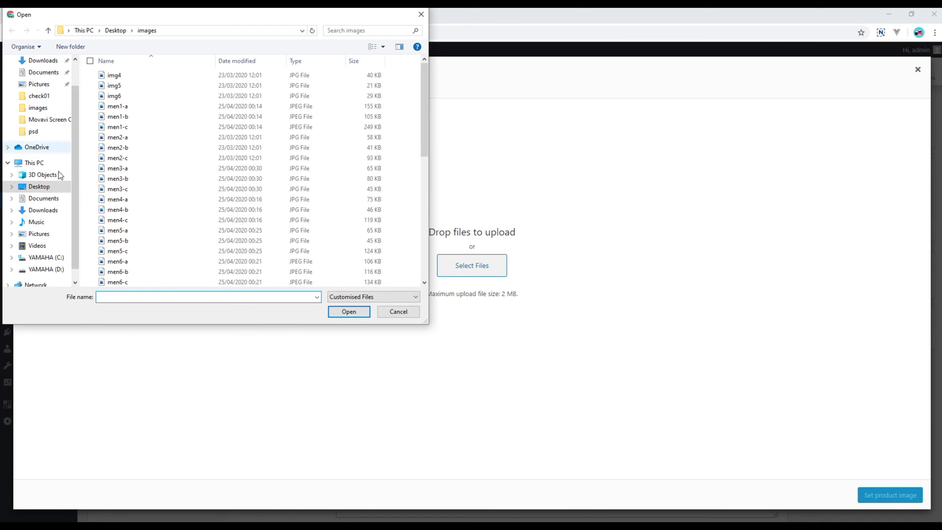
{"action": "left_click", "coordinate": [44, 190]}
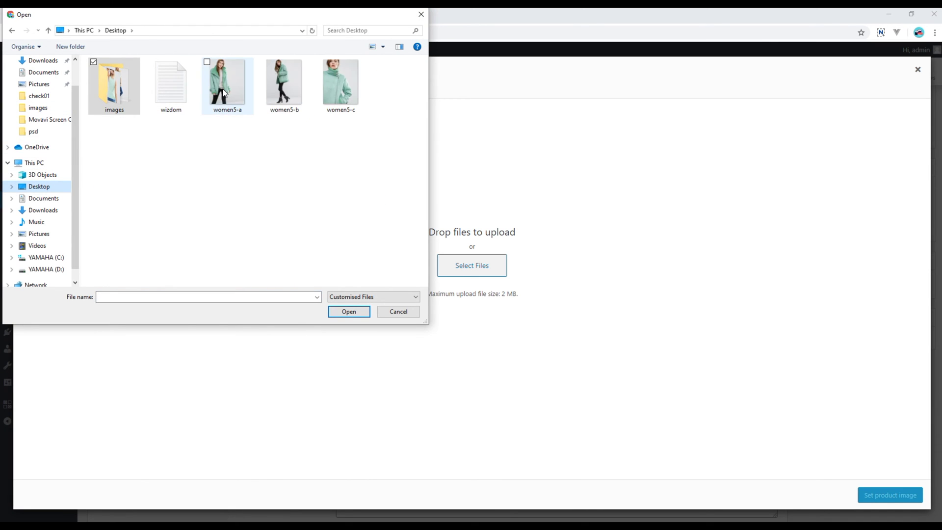
{"action": "left_click", "coordinate": [225, 76]}
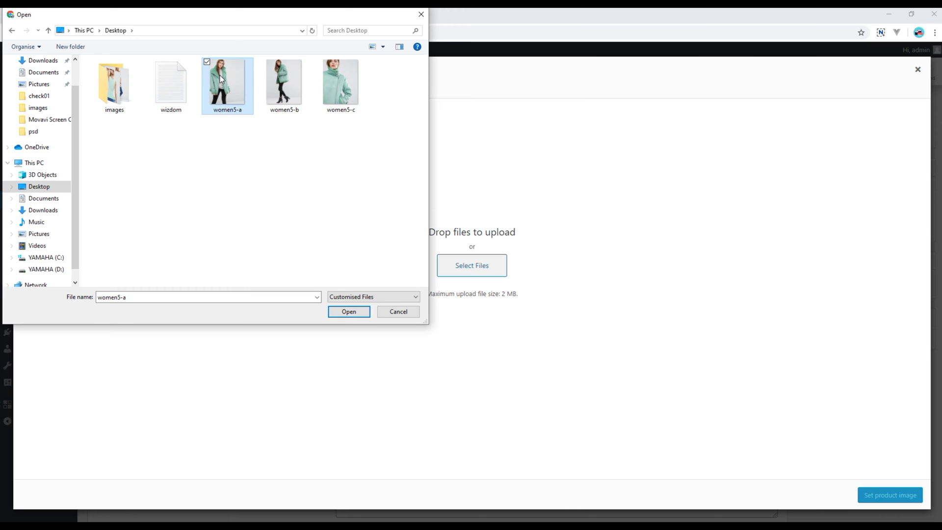
{"action": "left_click", "coordinate": [349, 312]}
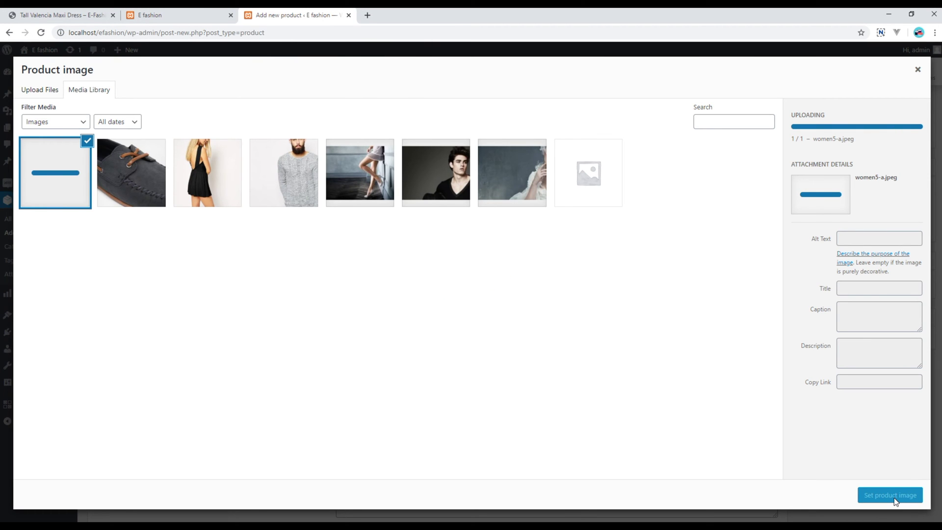
{"action": "left_click", "coordinate": [891, 496]}
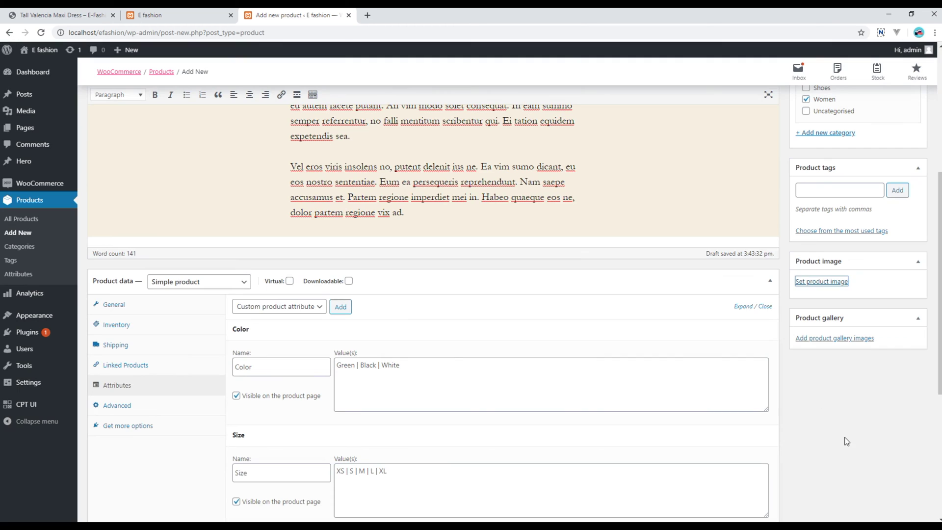
Upload women5-b and women5-c as product gallery images
{"action": "scroll", "coordinate": [839, 421], "scroll_direction": "down", "scroll_amount": 2}
{"action": "left_click", "coordinate": [837, 423]}
{"action": "left_click", "coordinate": [40, 90]}
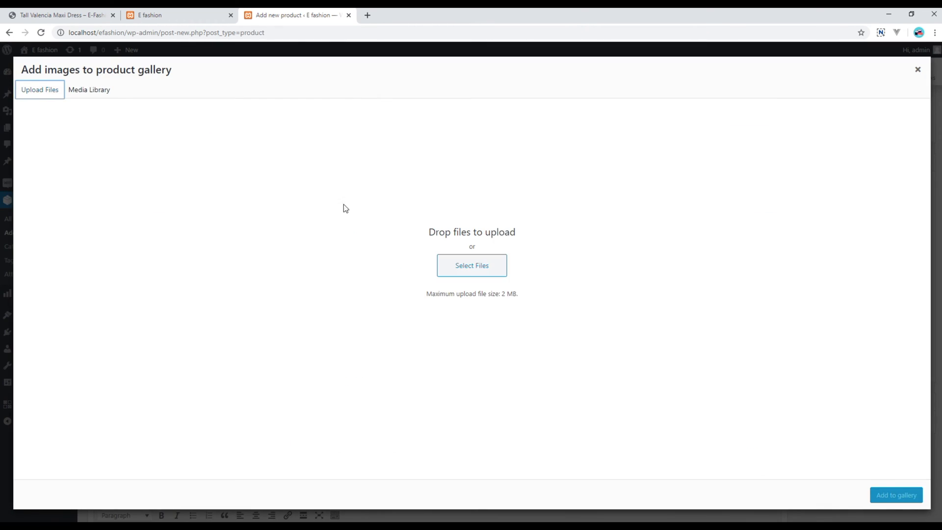
{"action": "left_click", "coordinate": [463, 265]}
{"action": "left_click_drag", "start_coordinate": [283, 143], "coordinate": [343, 93]}
{"action": "left_click", "coordinate": [348, 311]}
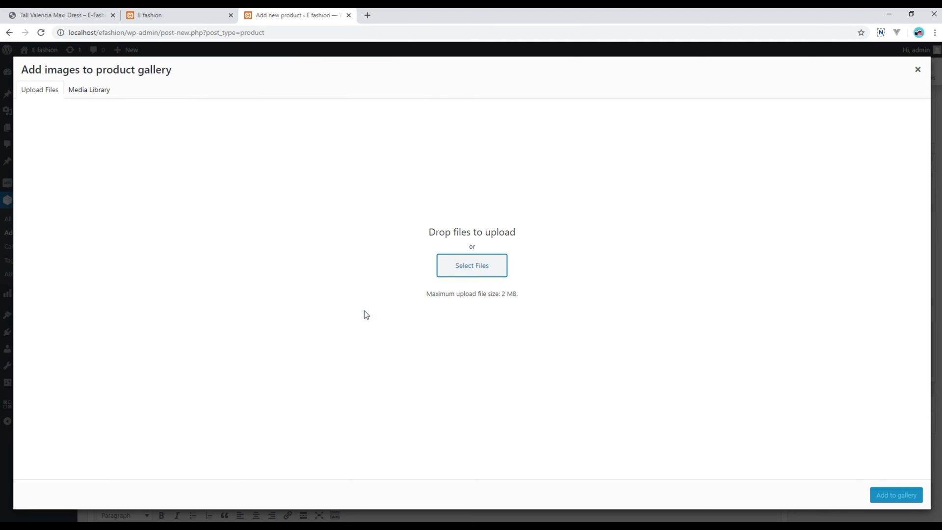